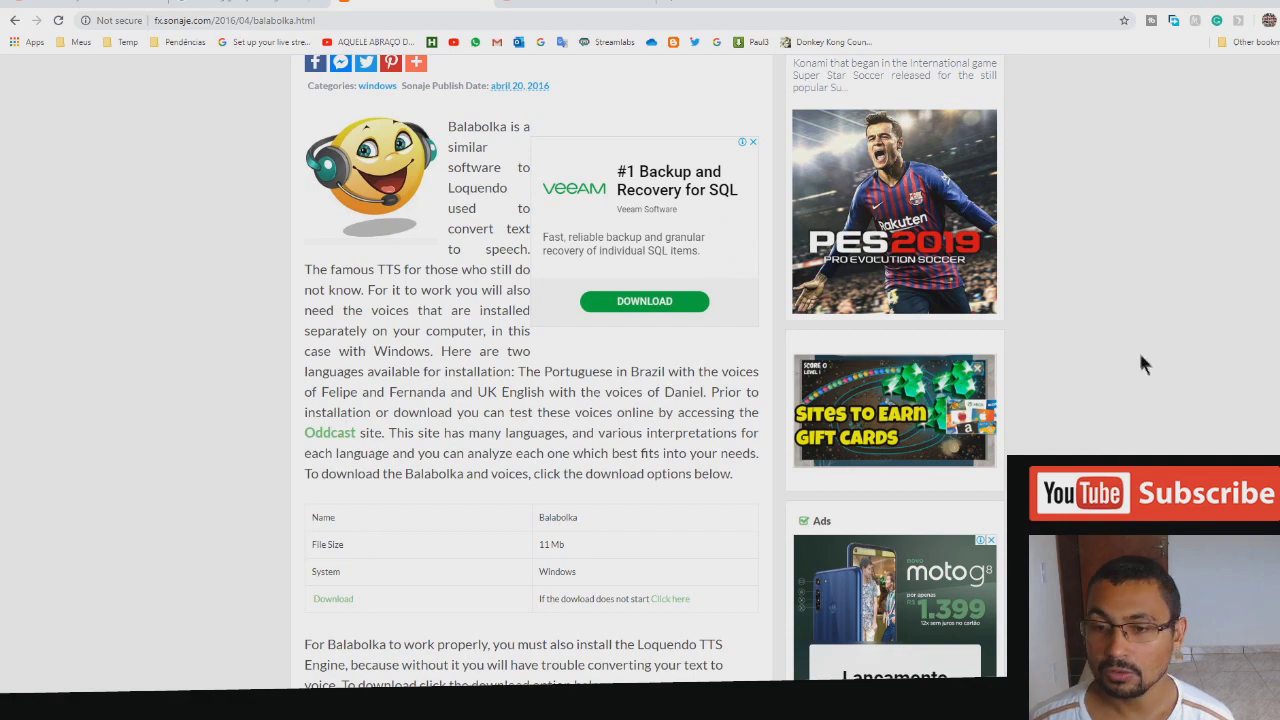
Download the Balabolka archive, balabolka.zip, from the page's Balabolka table and save it in the Downloads folder
{"action": "scroll", "coordinate": [1141, 358], "scroll_direction": "down", "scroll_amount": 2}
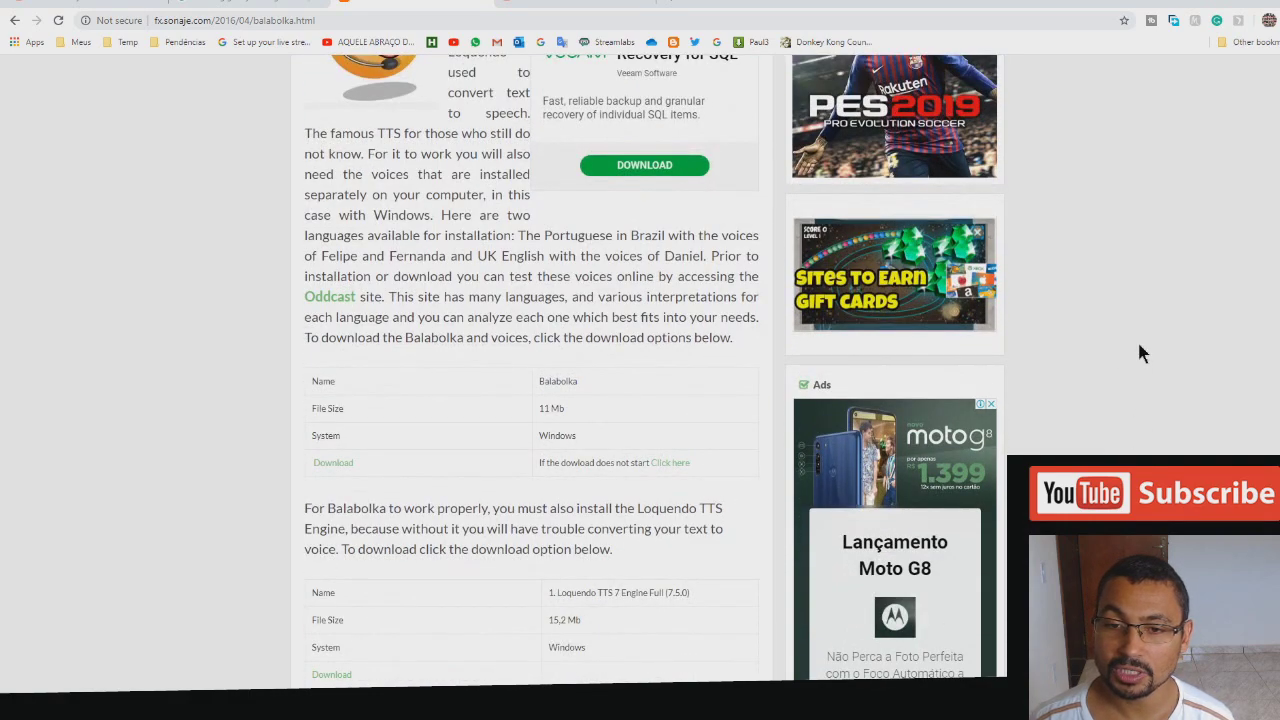
{"action": "scroll", "coordinate": [1138, 346], "scroll_direction": "down", "scroll_amount": 1}
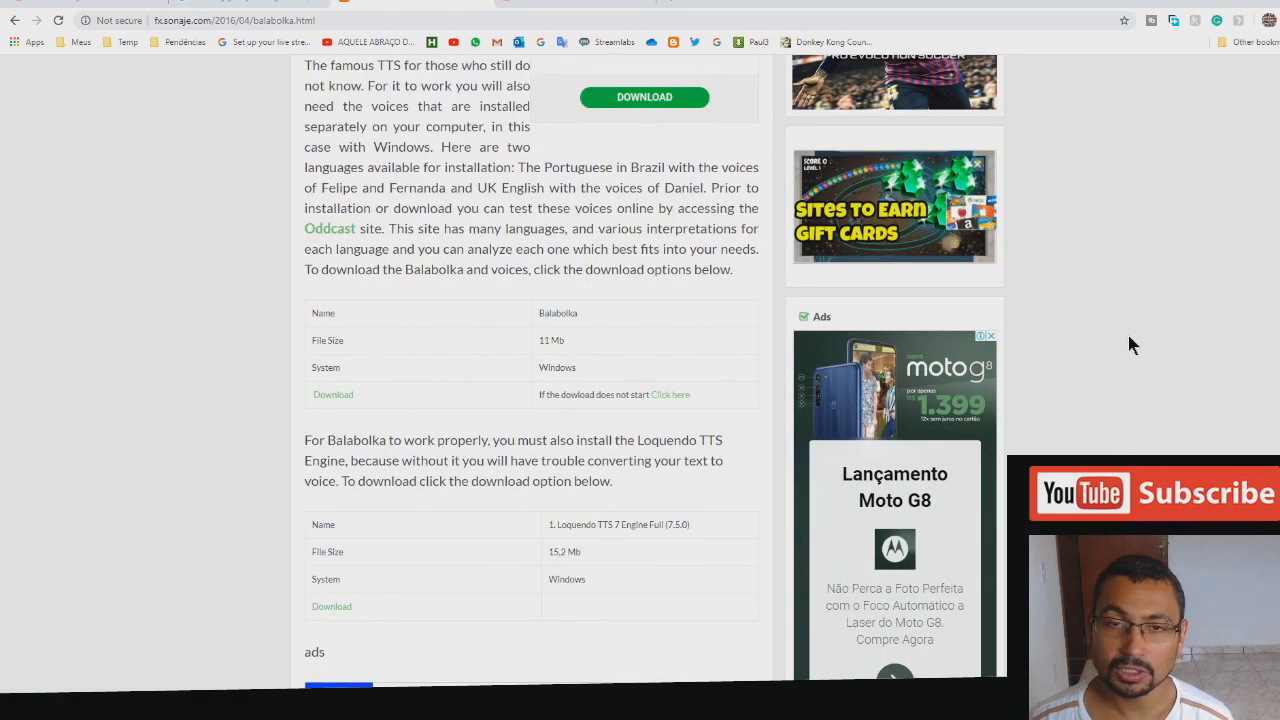
{"action": "scroll", "coordinate": [1130, 345], "scroll_direction": "up", "scroll_amount": 3}
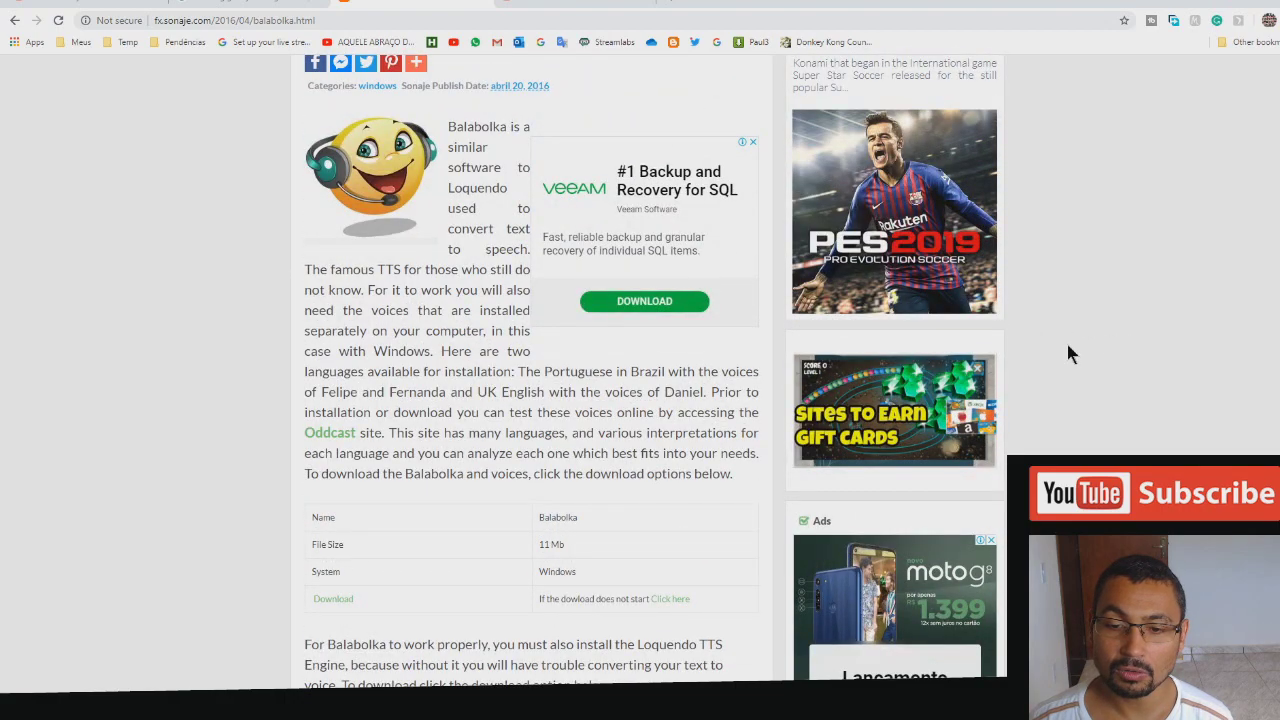
{"action": "scroll", "coordinate": [1066, 348], "scroll_direction": "down", "scroll_amount": 5}
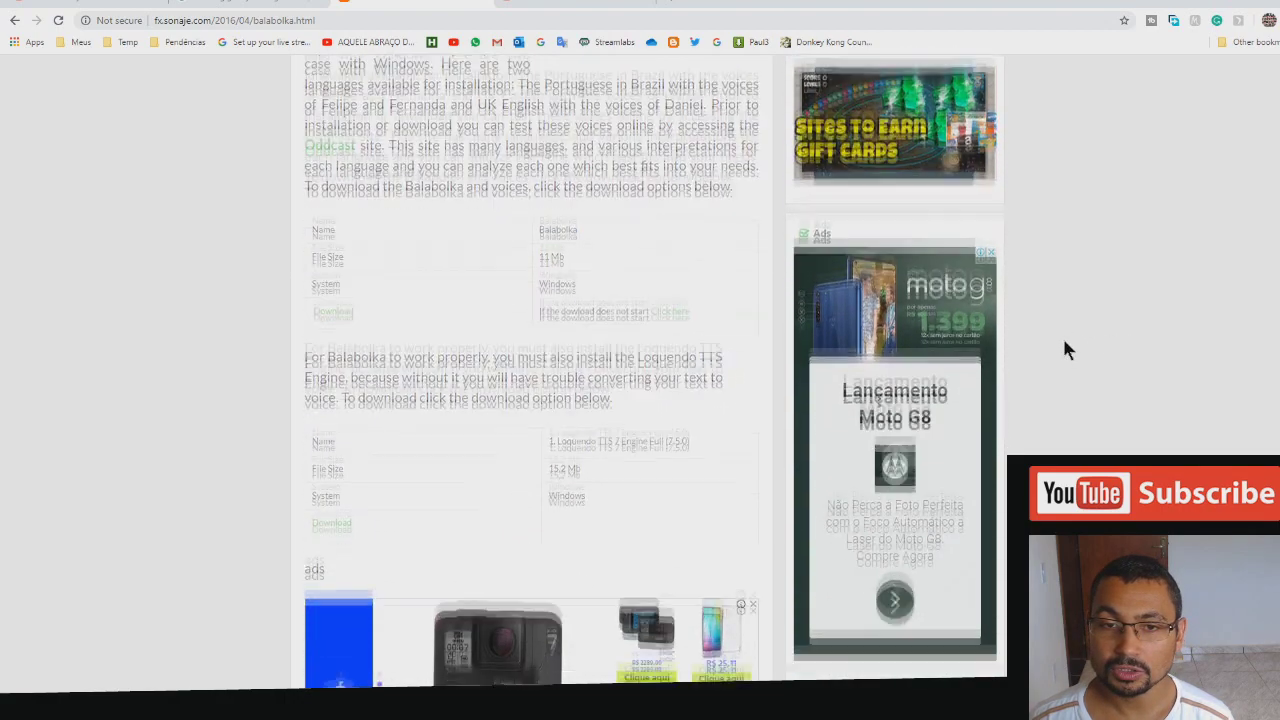
{"action": "scroll", "coordinate": [1060, 348], "scroll_direction": "up", "scroll_amount": 2}
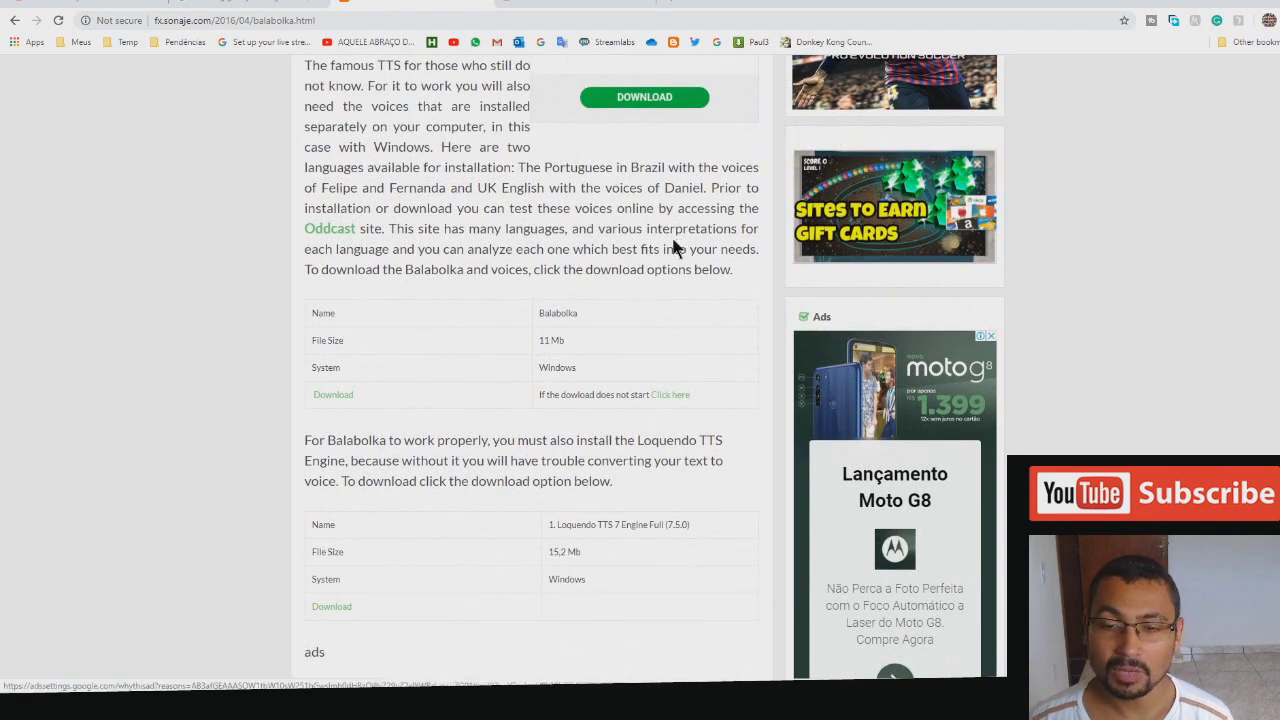
{"action": "left_click", "coordinate": [333, 398]}
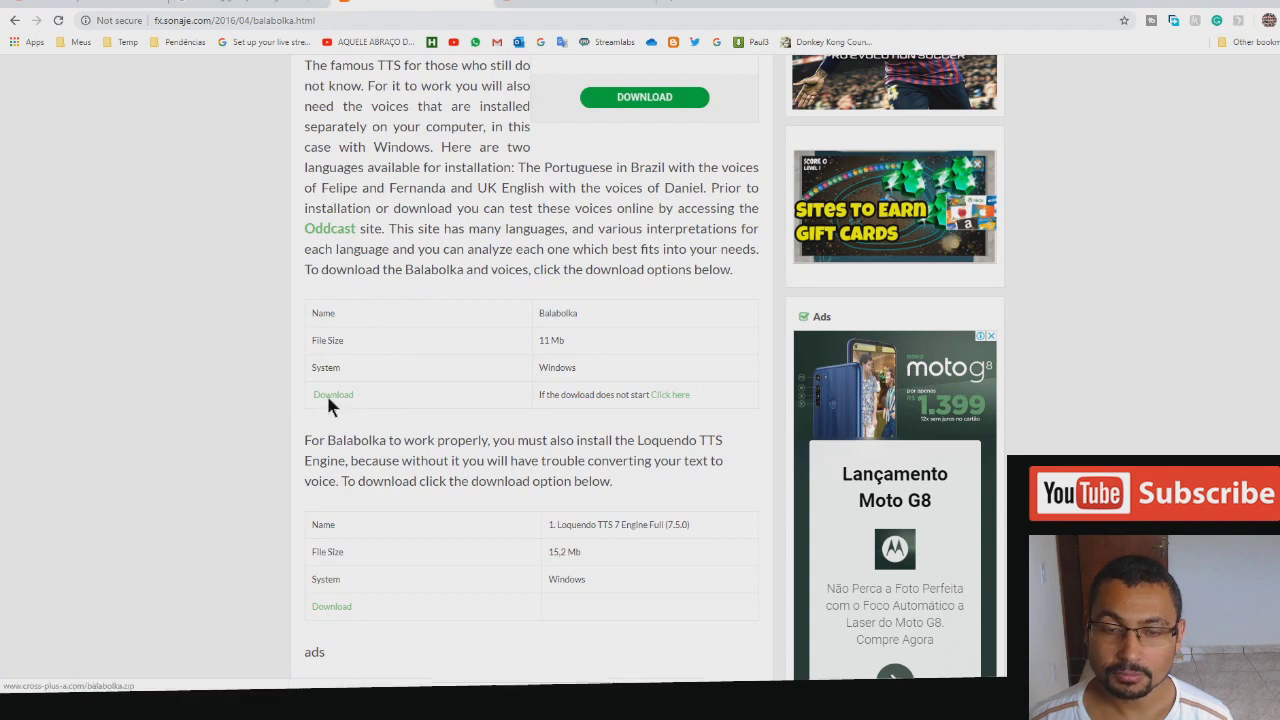
{"action": "scroll", "coordinate": [604, 230], "scroll_direction": "up", "scroll_amount": 1}
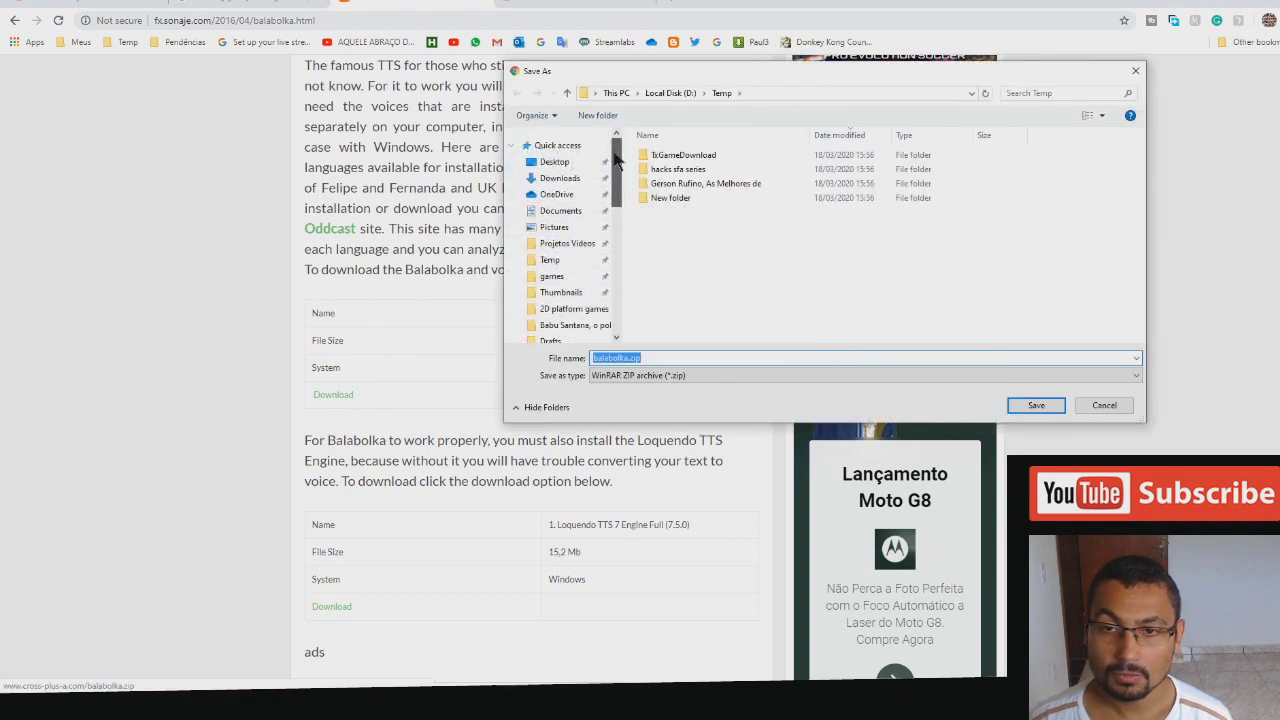
{"action": "left_click", "coordinate": [560, 166]}
{"action": "left_click", "coordinate": [1036, 405]}
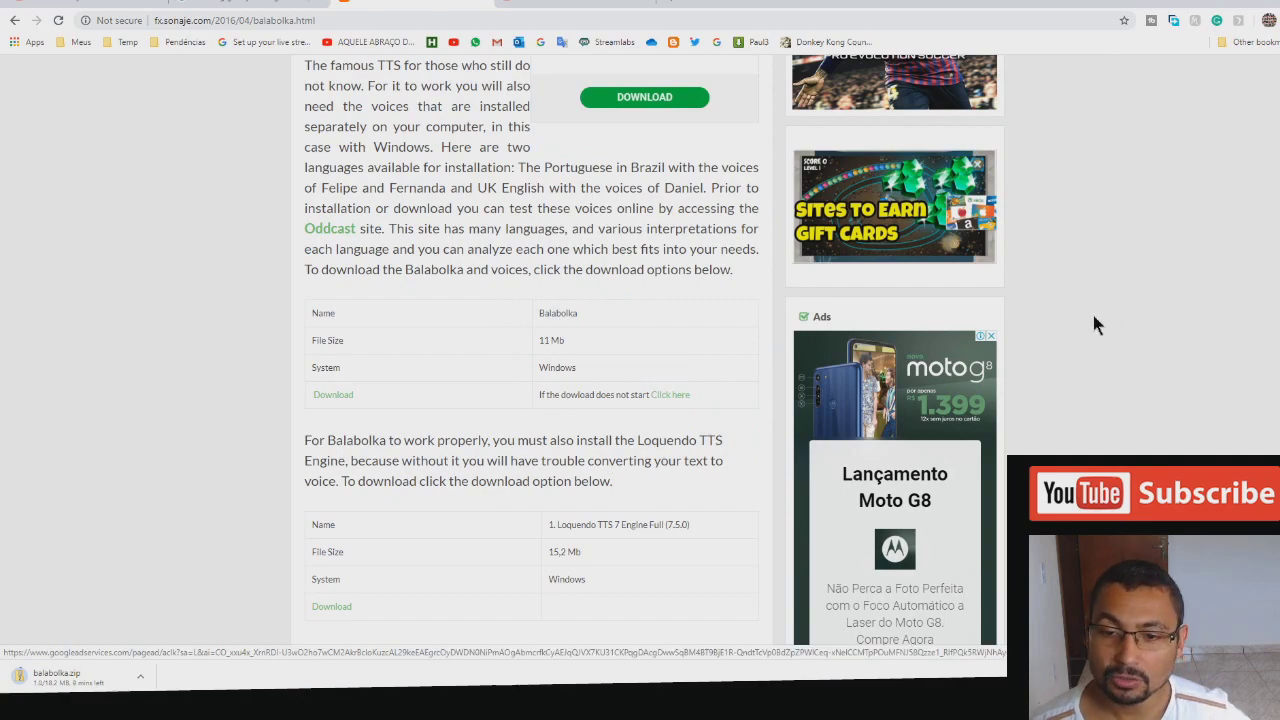
Request the Daniel English (United Kingdom) voice download and look through the Downloads folder for an existing copy of the installer
{"action": "scroll", "coordinate": [580, 393], "scroll_direction": "down", "scroll_amount": 3}
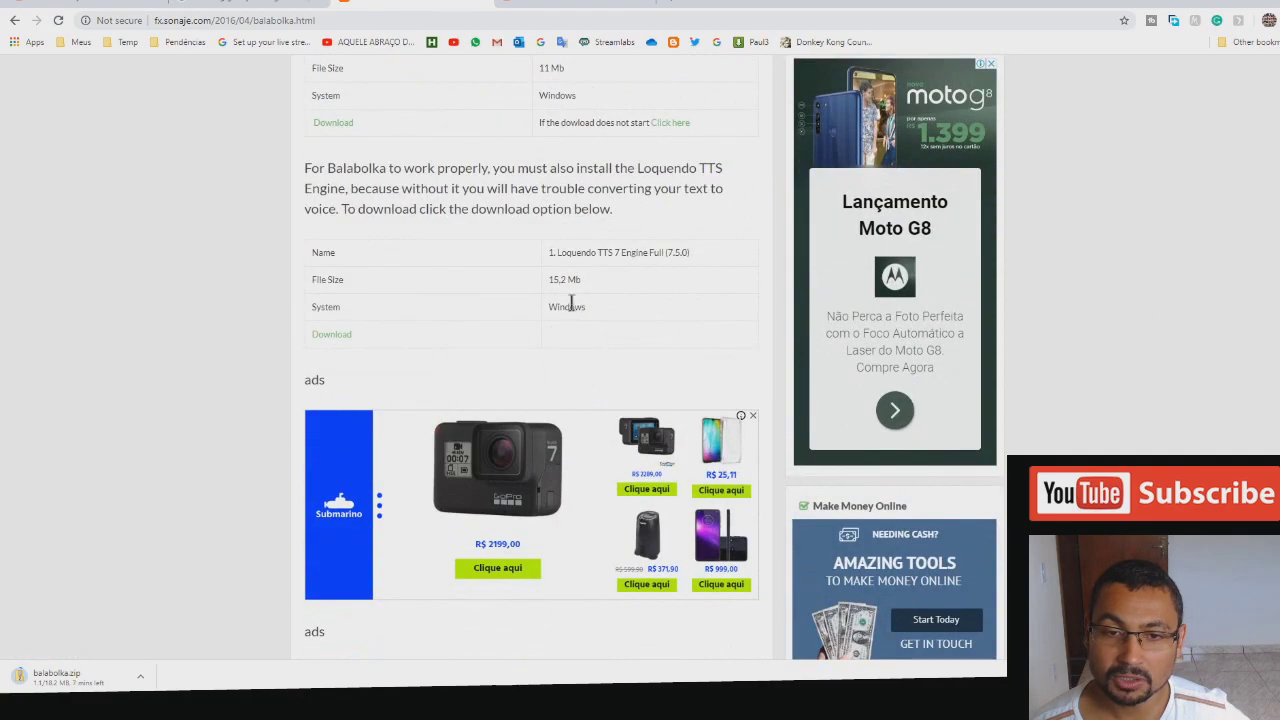
{"action": "scroll", "coordinate": [563, 309], "scroll_direction": "down", "scroll_amount": 4}
{"action": "scroll", "coordinate": [537, 322], "scroll_direction": "down", "scroll_amount": 1}
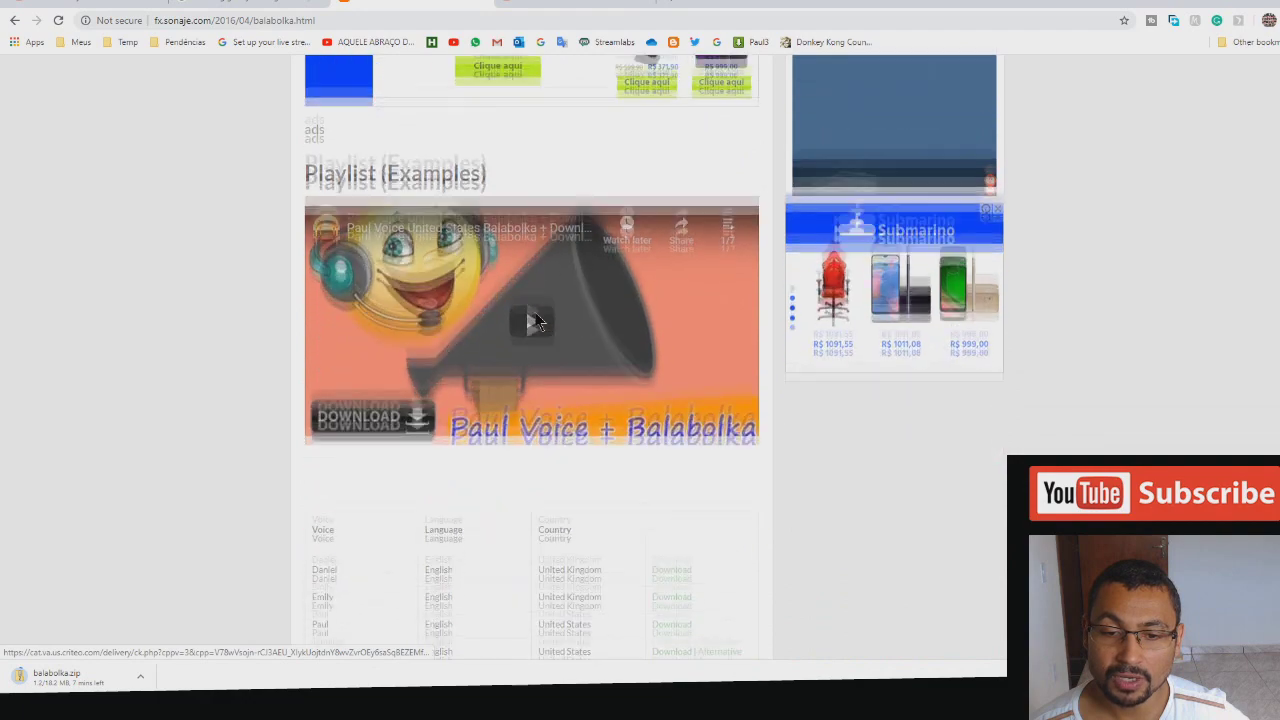
{"action": "scroll", "coordinate": [537, 322], "scroll_direction": "down", "scroll_amount": 2}
{"action": "scroll", "coordinate": [371, 368], "scroll_direction": "up", "scroll_amount": 1}
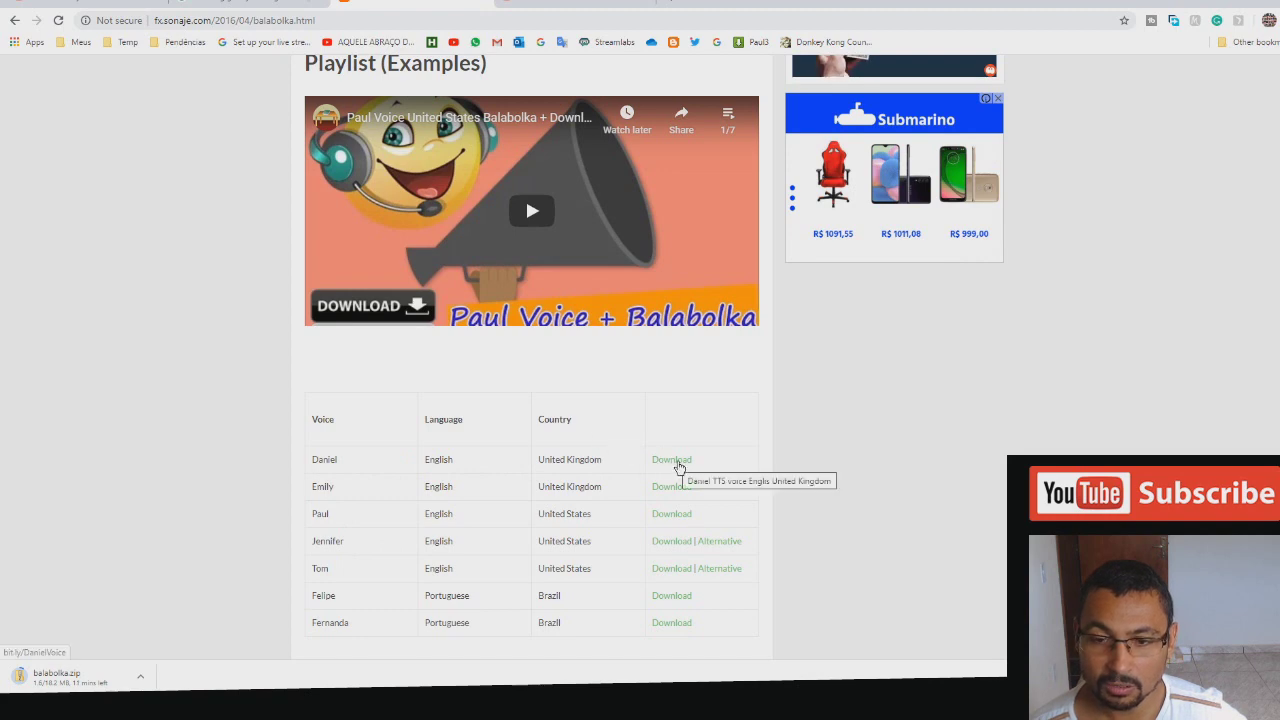
{"action": "left_click", "coordinate": [678, 463]}
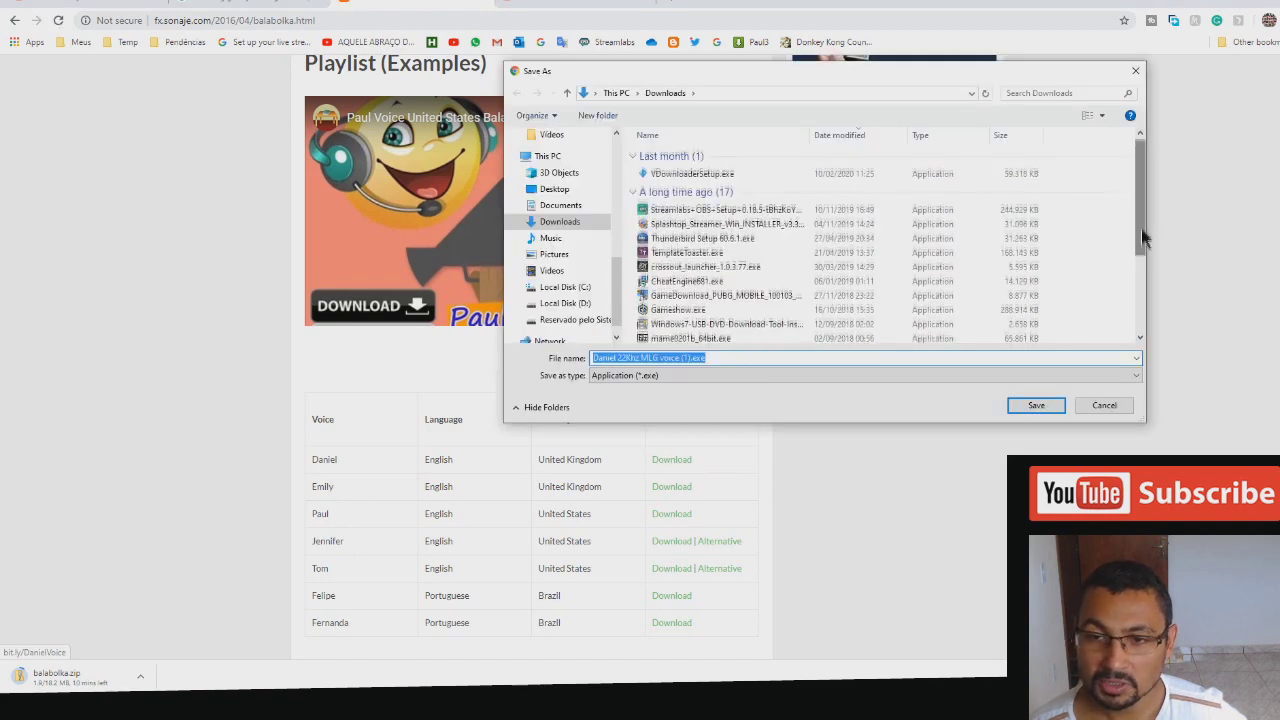
{"action": "left_click_drag", "start_coordinate": [1141, 226], "coordinate": [1141, 282]}
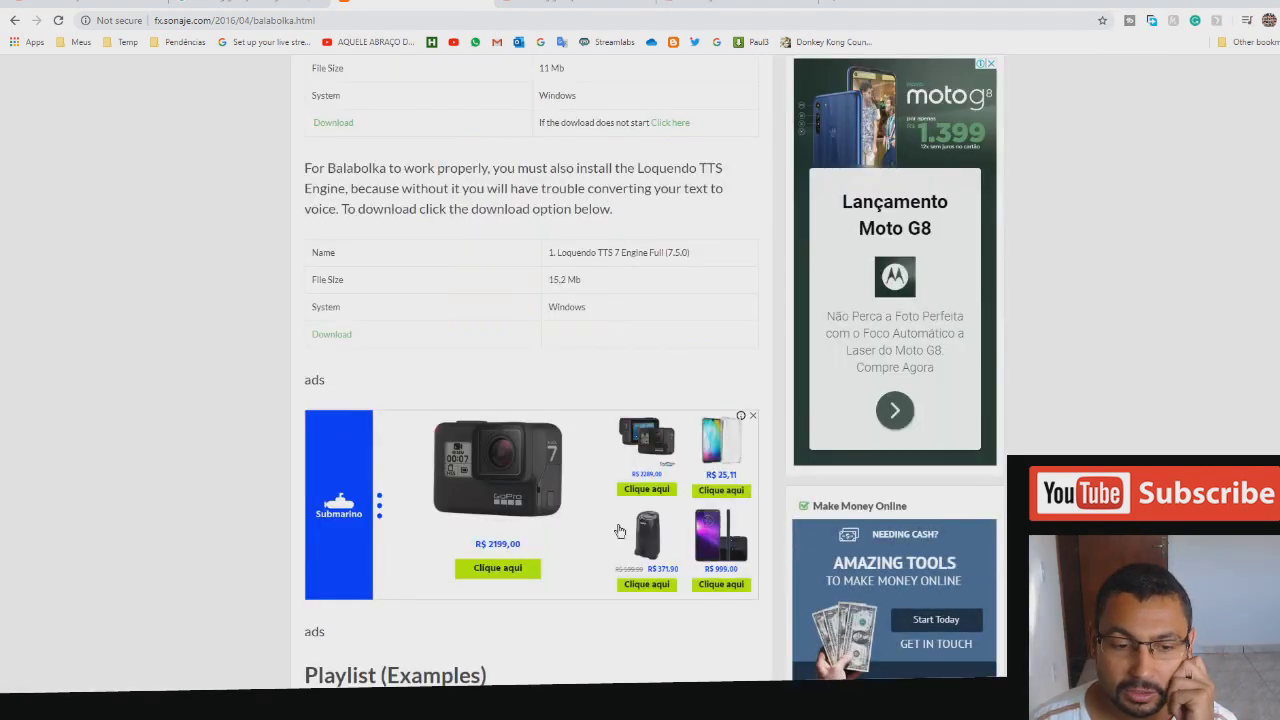
Switch to File Explorer, open balabolka.zip in the Downloads folder and copy all of its files
{"action": "key", "text": "alt+Tab"}
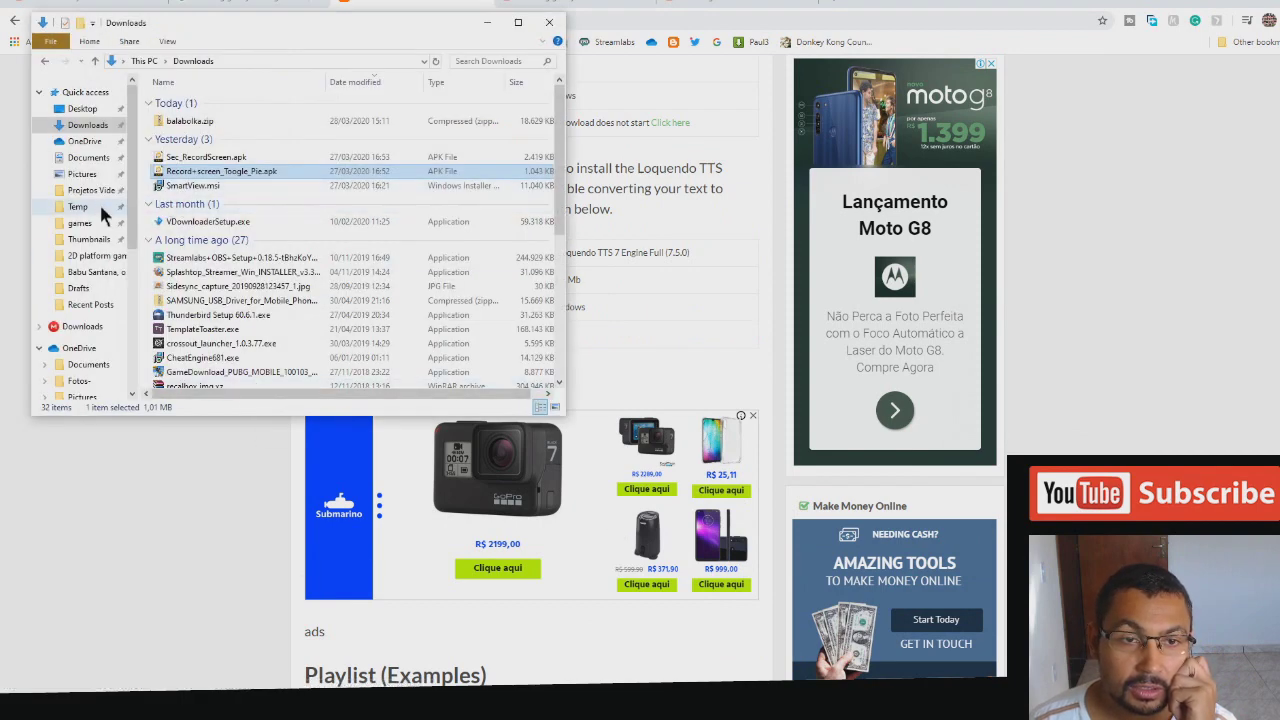
{"action": "key", "text": "super+Up"}
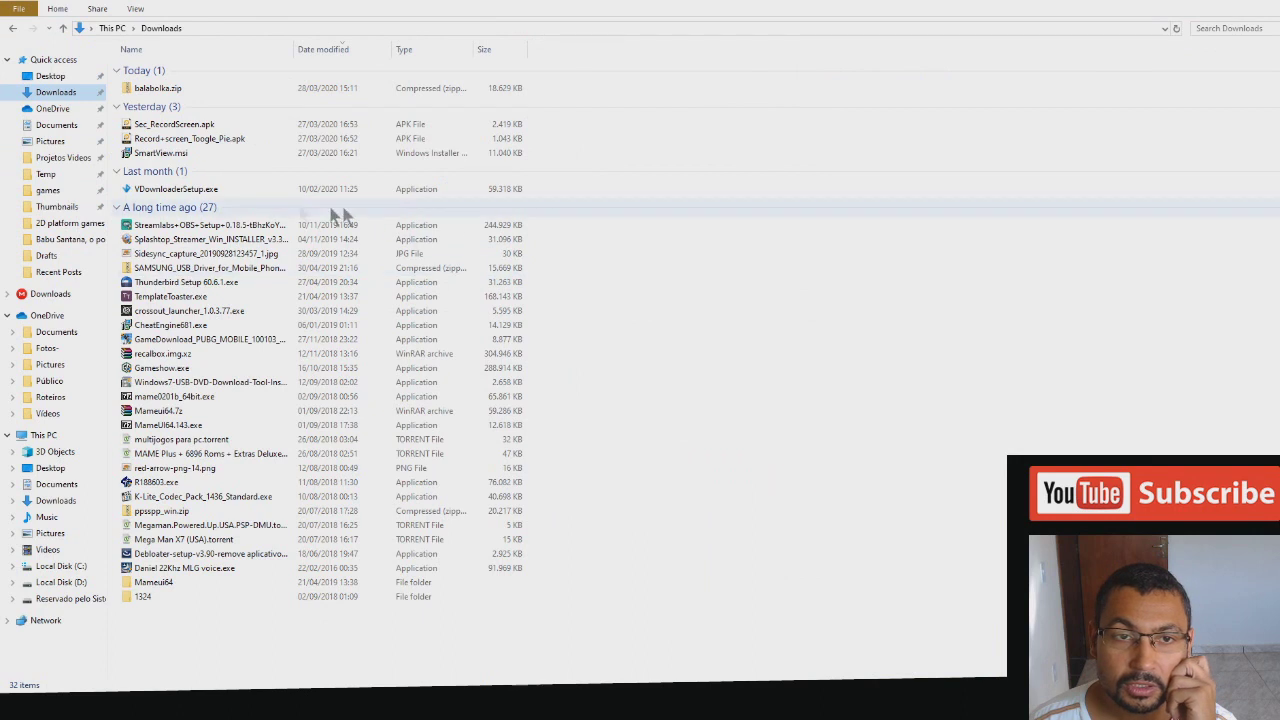
{"action": "left_click", "coordinate": [165, 88]}
{"action": "double_click", "coordinate": [165, 88]}
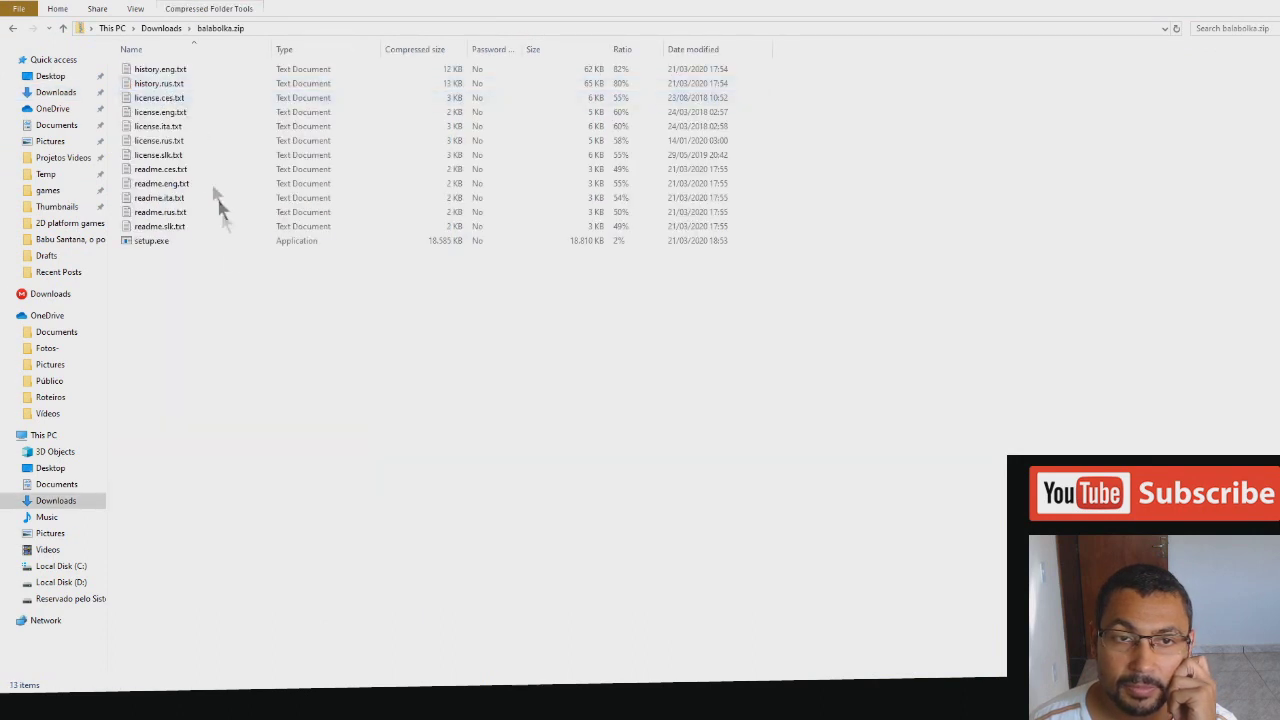
{"action": "left_click_drag", "start_coordinate": [197, 279], "coordinate": [152, 61]}
{"action": "right_click", "coordinate": [196, 170]}
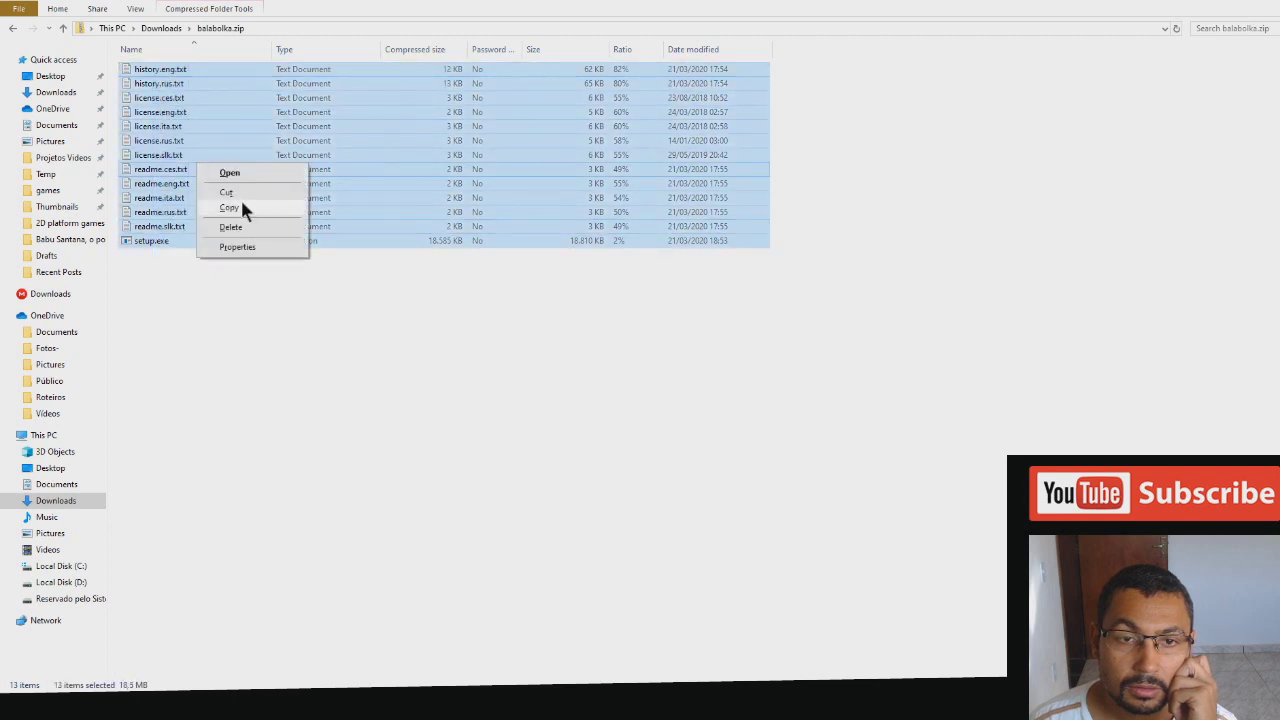
{"action": "left_click", "coordinate": [243, 207]}
Create a folder named balbolka in Downloads and paste the copied archive files into it
{"action": "left_click", "coordinate": [163, 28]}
{"action": "key", "text": "ctrl+shift+n"}
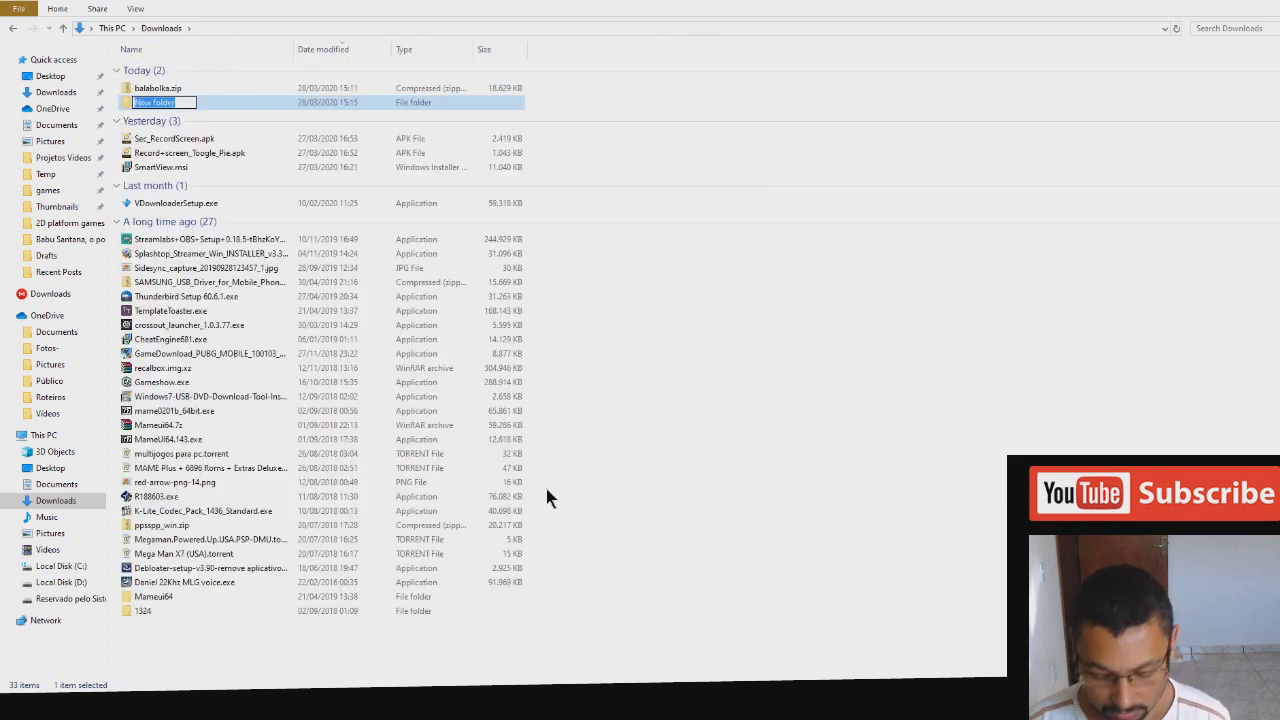
{"action": "type", "text": "balbolka"}
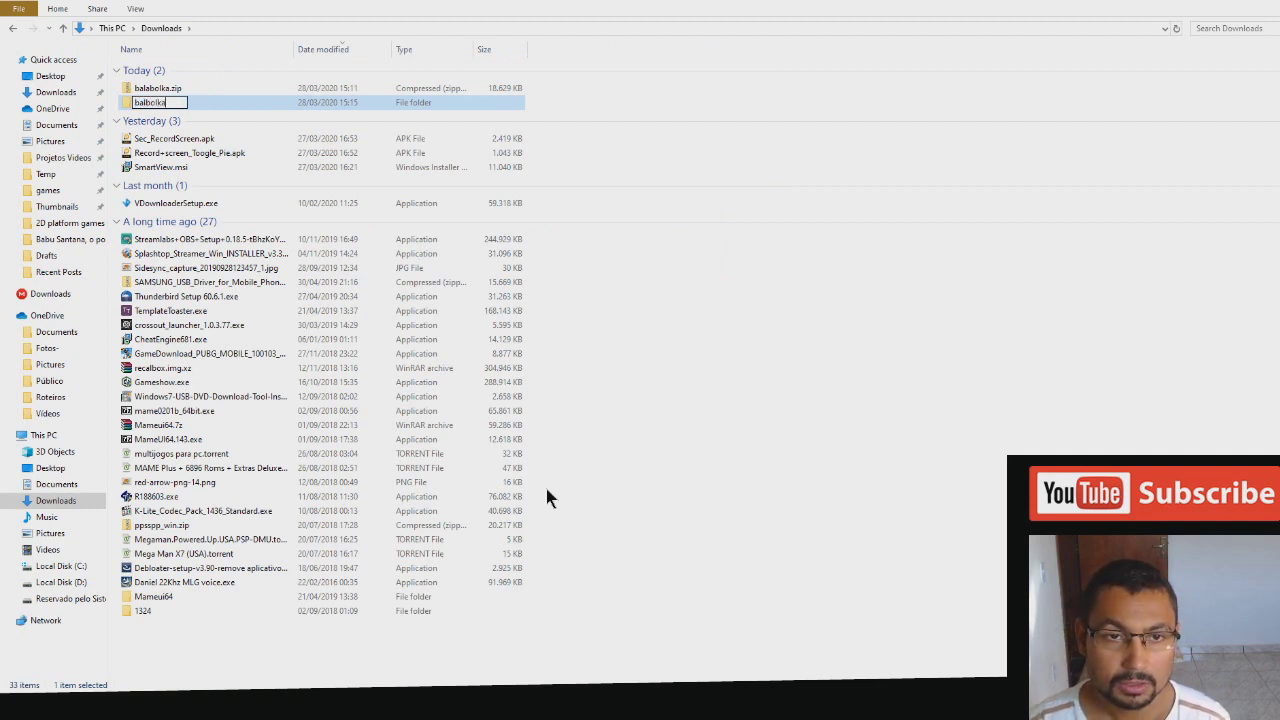
{"action": "key", "text": "Return"}
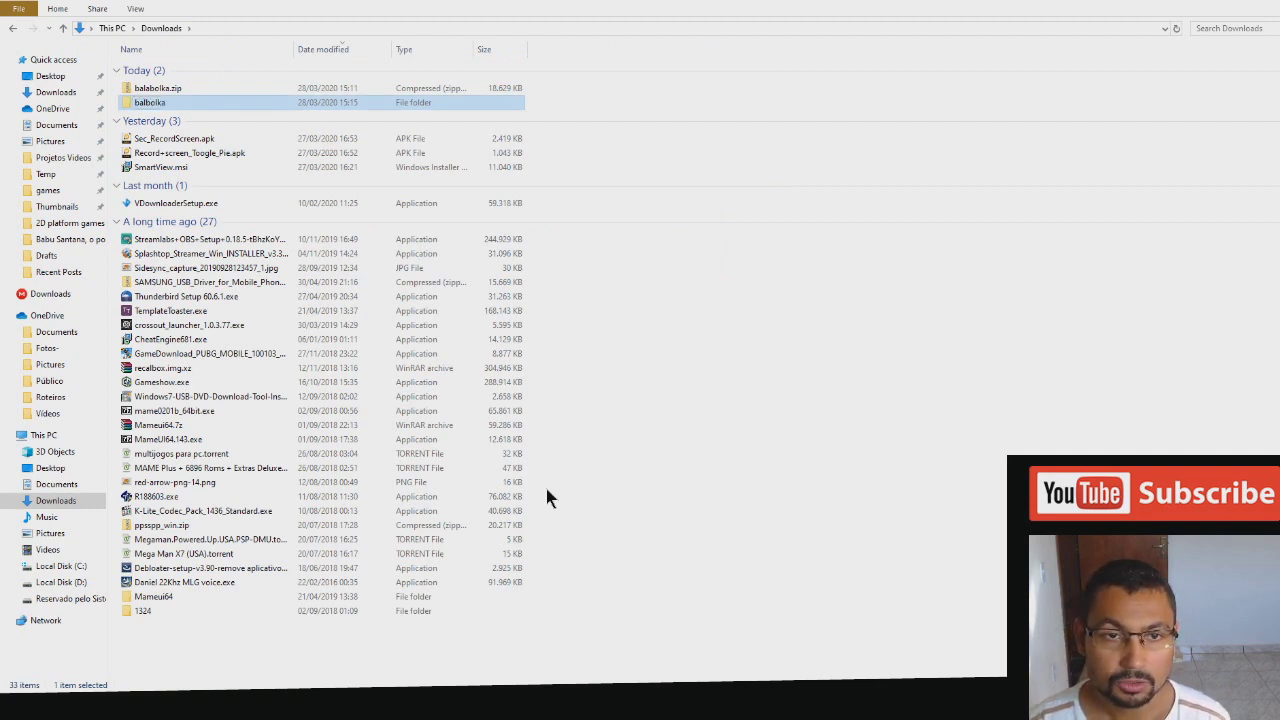
{"action": "key", "text": "Return"}
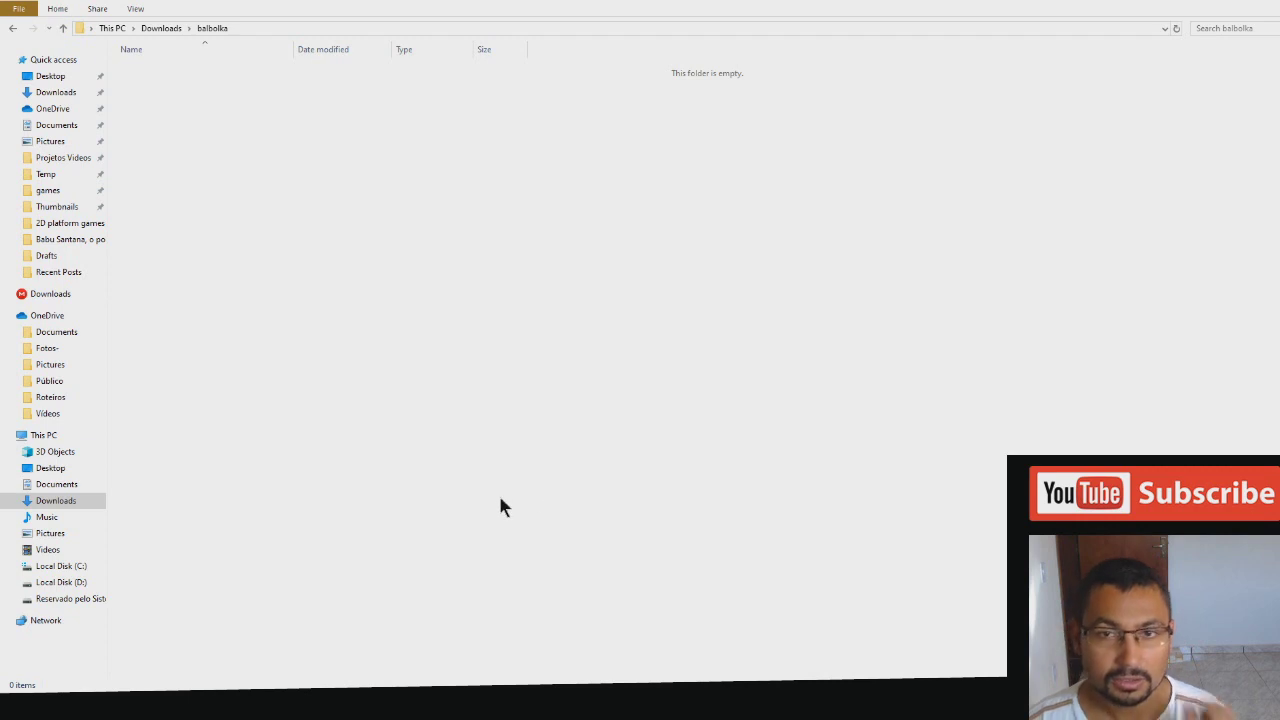
{"action": "key", "text": "ctrl+v"}
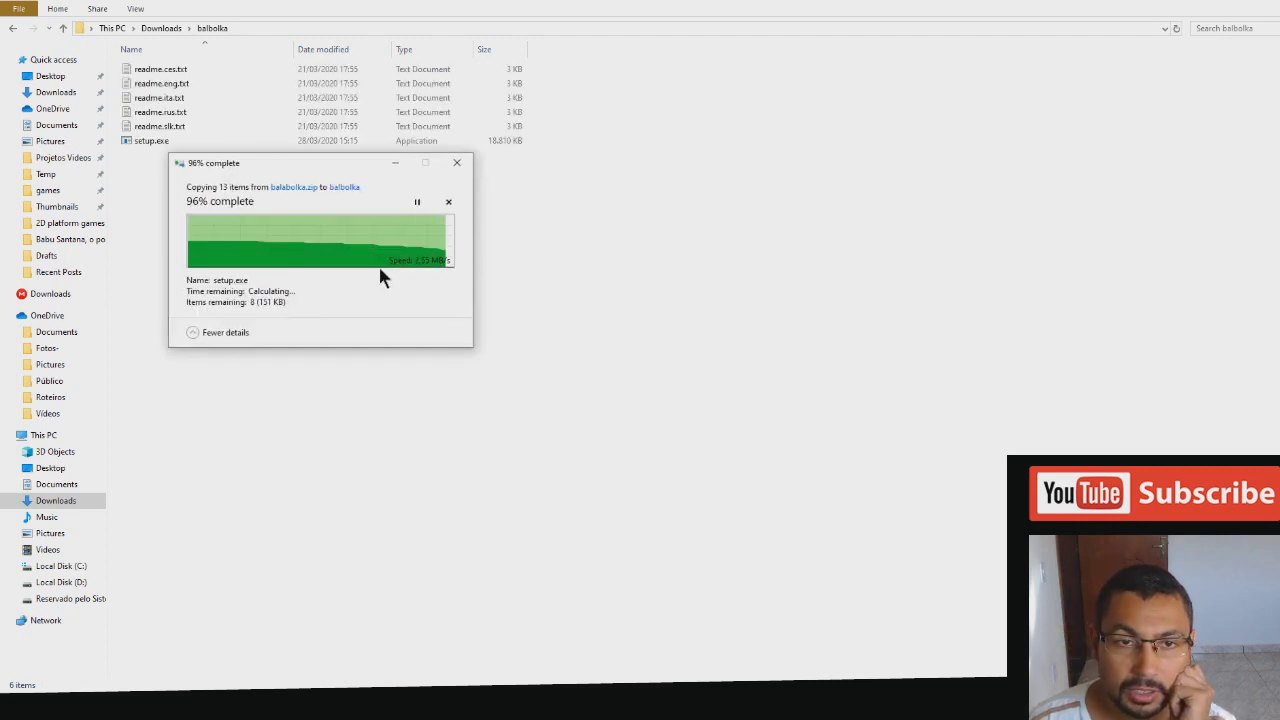
Run setup.exe from the balbolka folder, keeping English as the language and the default destination folder C:\Program Files (x86)\Balabolka
{"action": "left_click", "coordinate": [170, 241]}
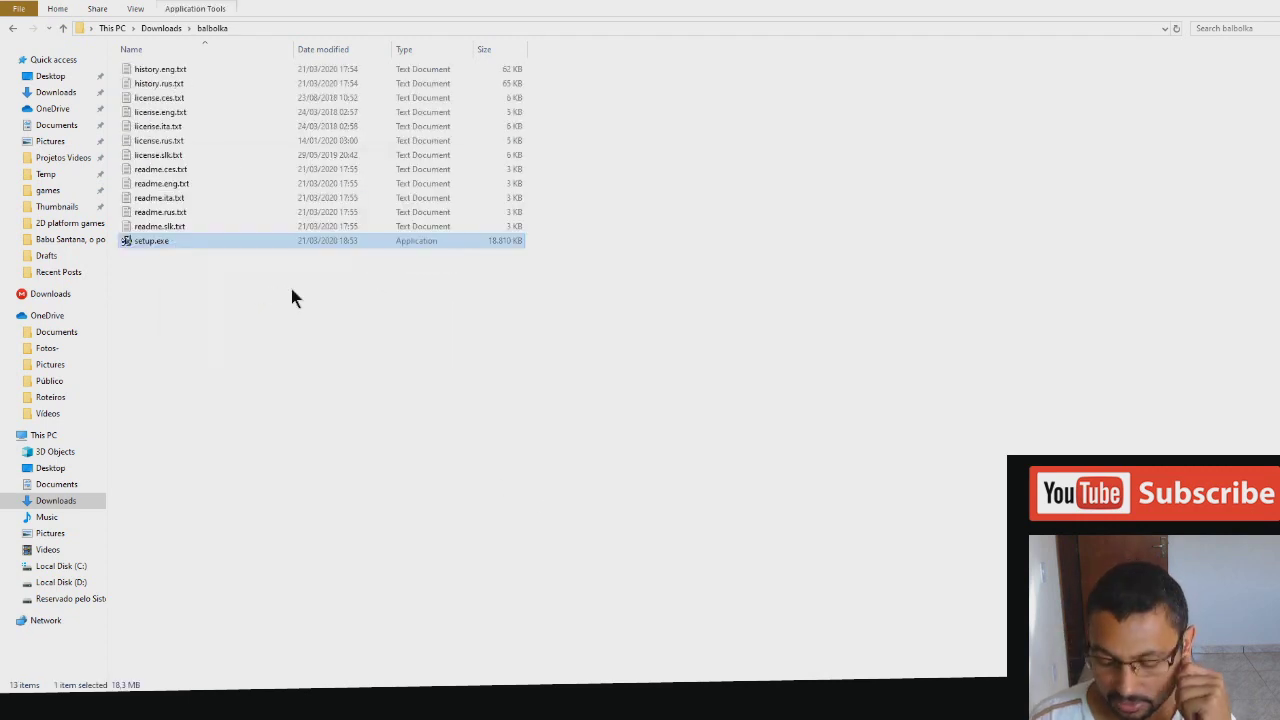
{"action": "key", "text": "Return"}
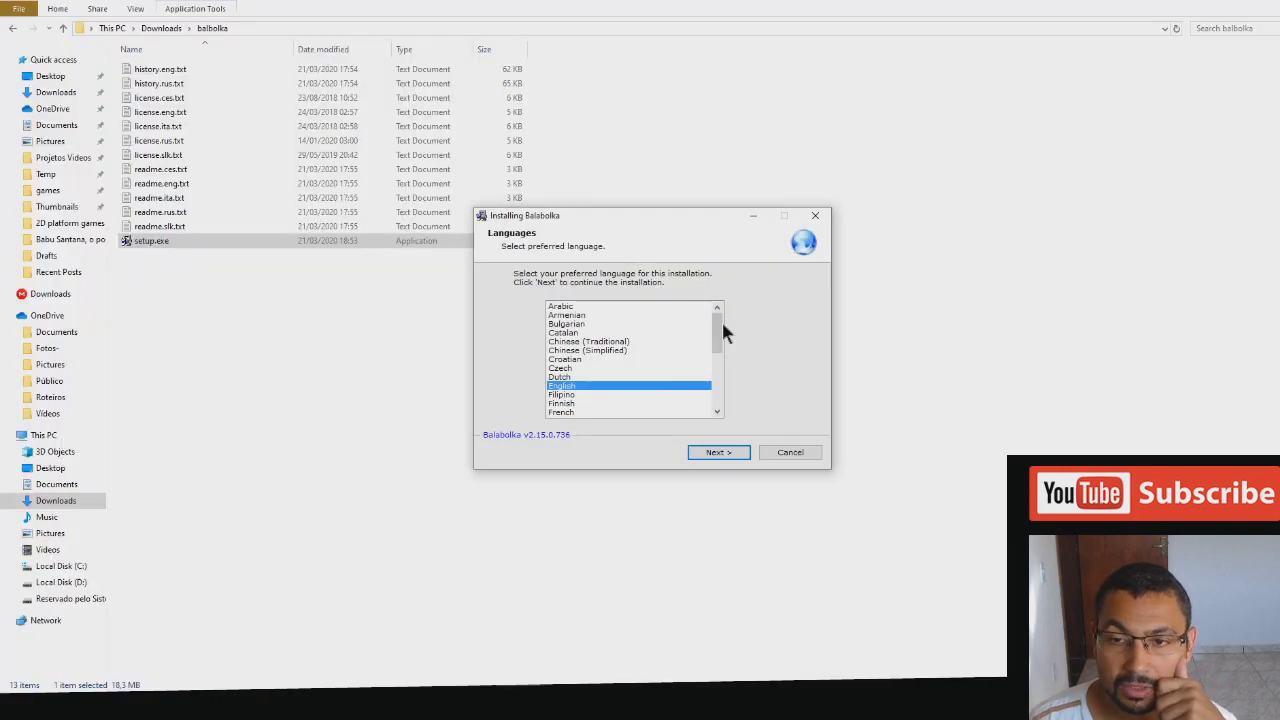
{"action": "scroll", "coordinate": [723, 326], "scroll_direction": "down", "scroll_amount": 5}
{"action": "scroll", "coordinate": [723, 326], "scroll_direction": "up", "scroll_amount": 5}
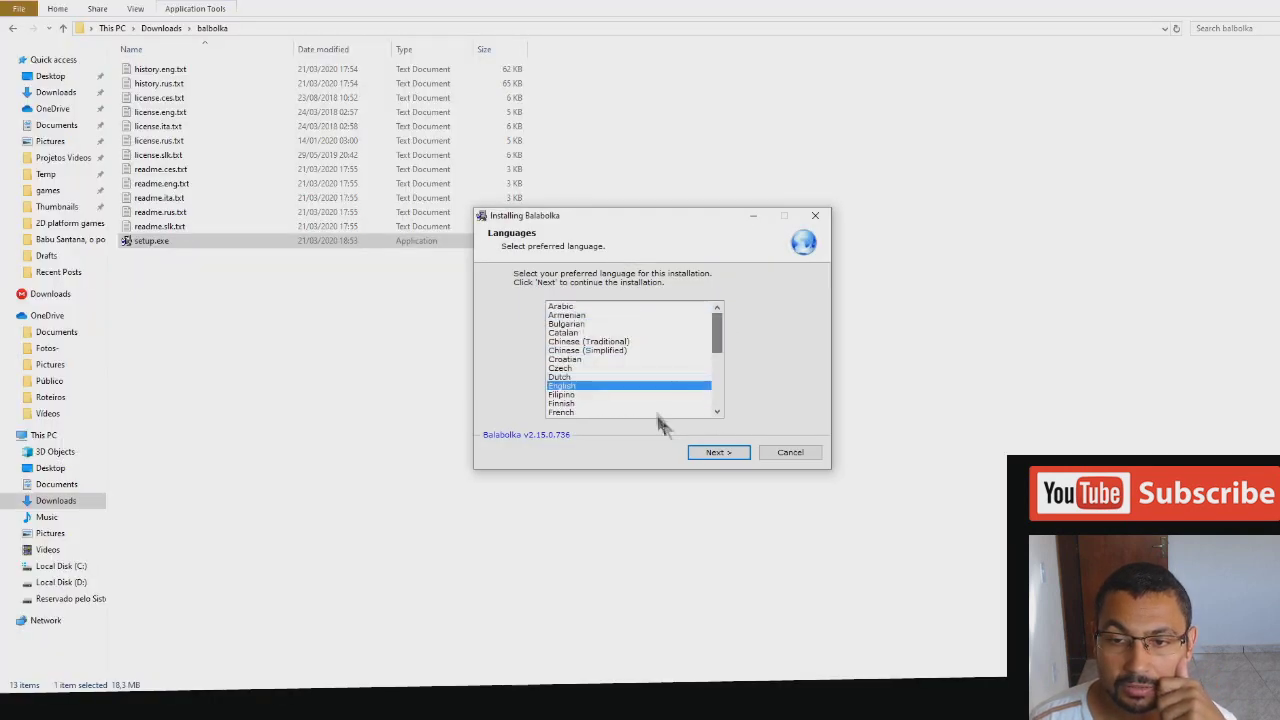
{"action": "left_click", "coordinate": [723, 453]}
{"action": "left_click", "coordinate": [725, 452]}
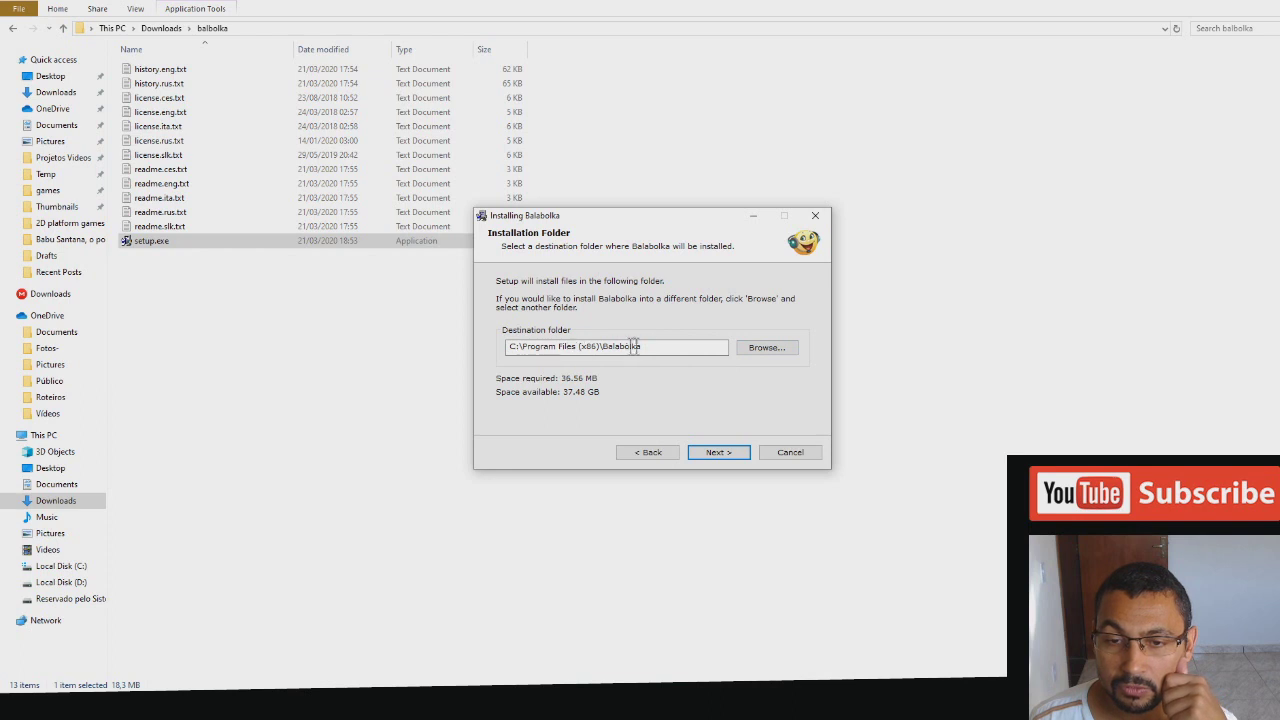
{"action": "key", "text": "Return"}
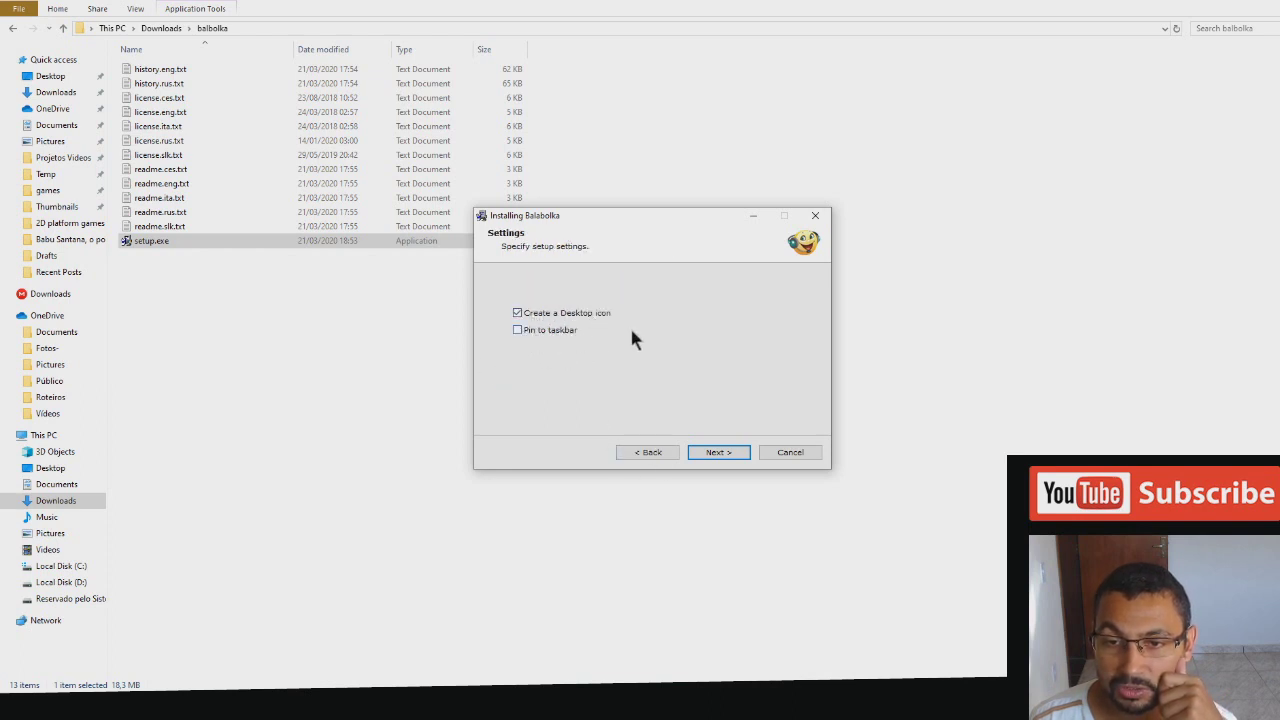
Enable Pin to taskbar along with the desktop icon, install Balabolka, and finish setup without launching the program
{"action": "left_click", "coordinate": [517, 330]}
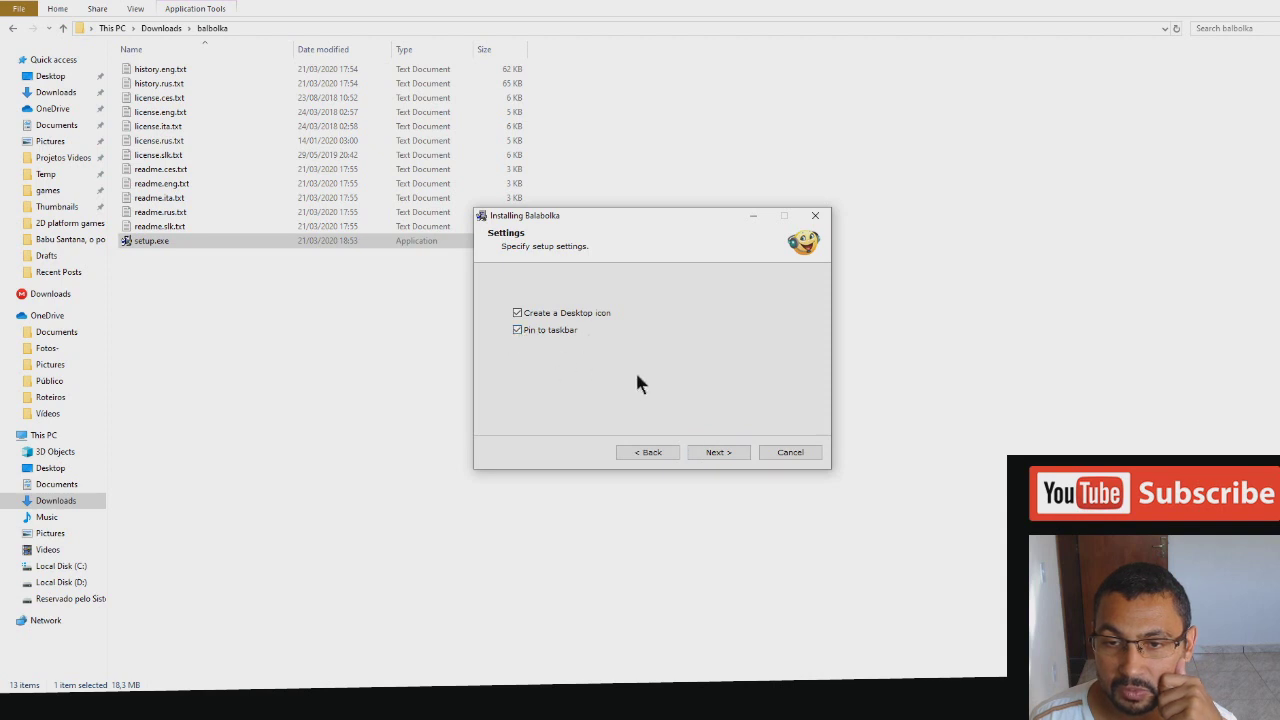
{"action": "left_click", "coordinate": [718, 452]}
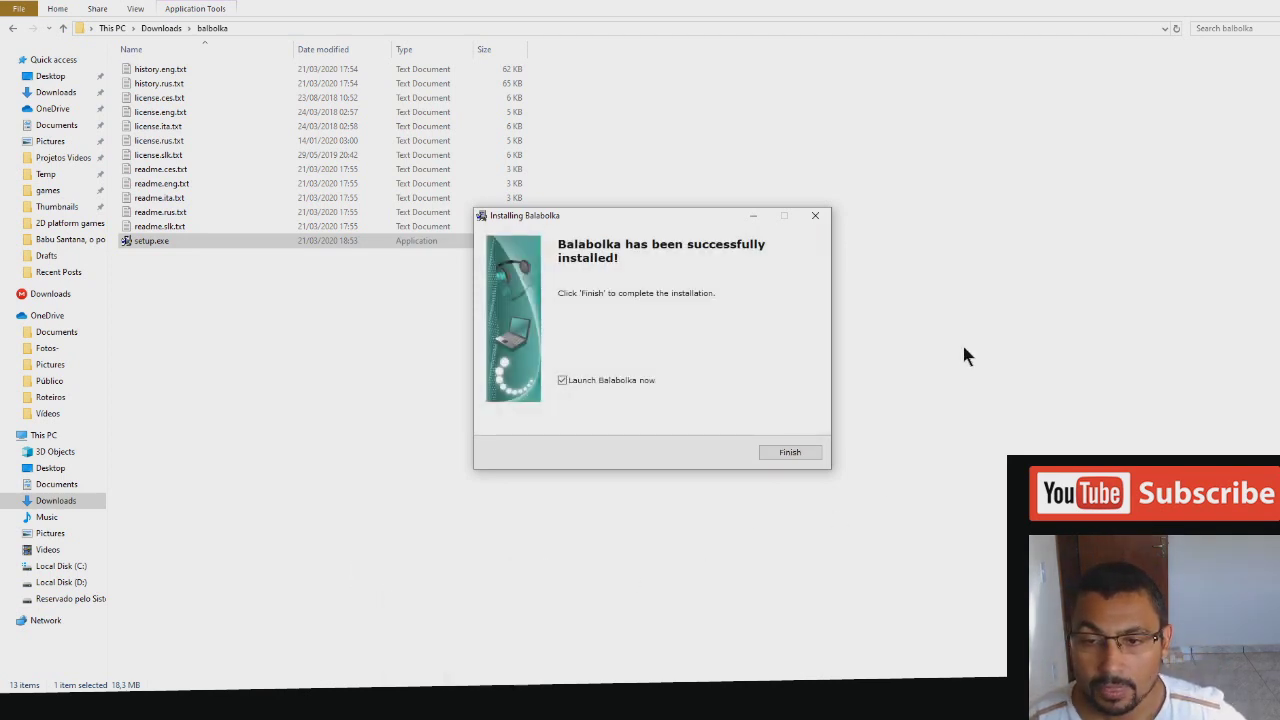
{"action": "left_click", "coordinate": [563, 381]}
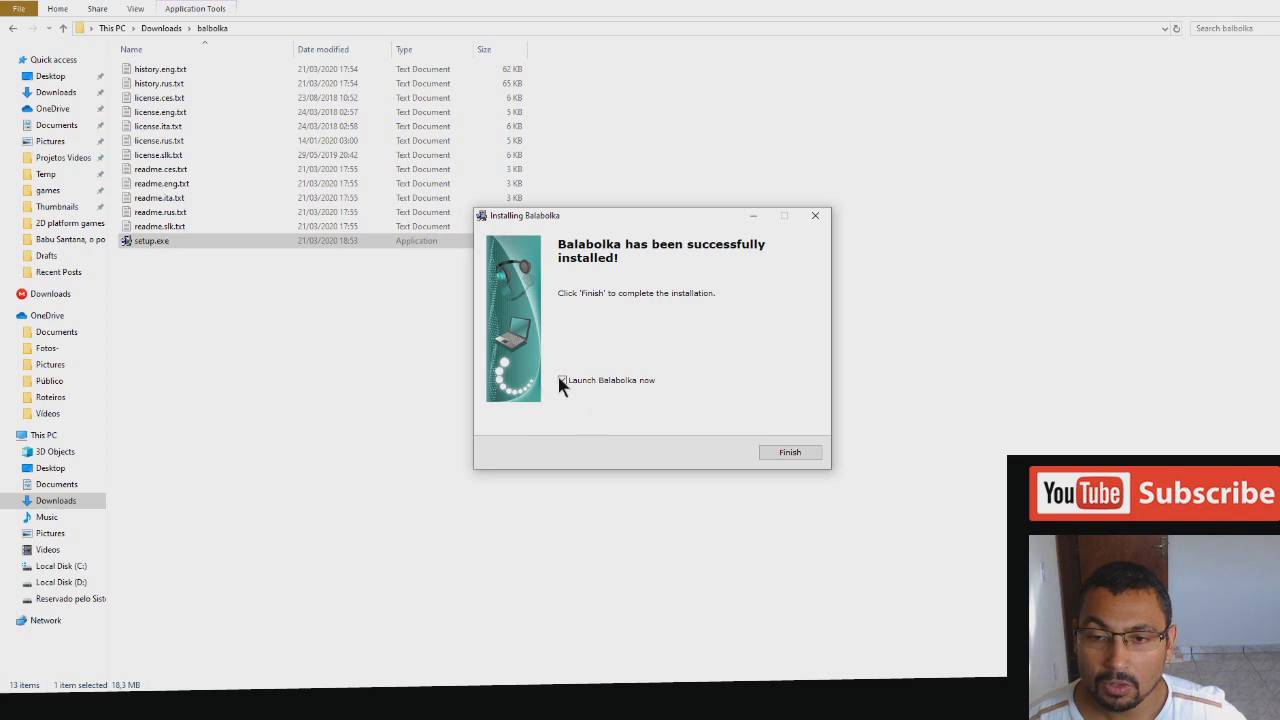
{"action": "left_click", "coordinate": [787, 452]}
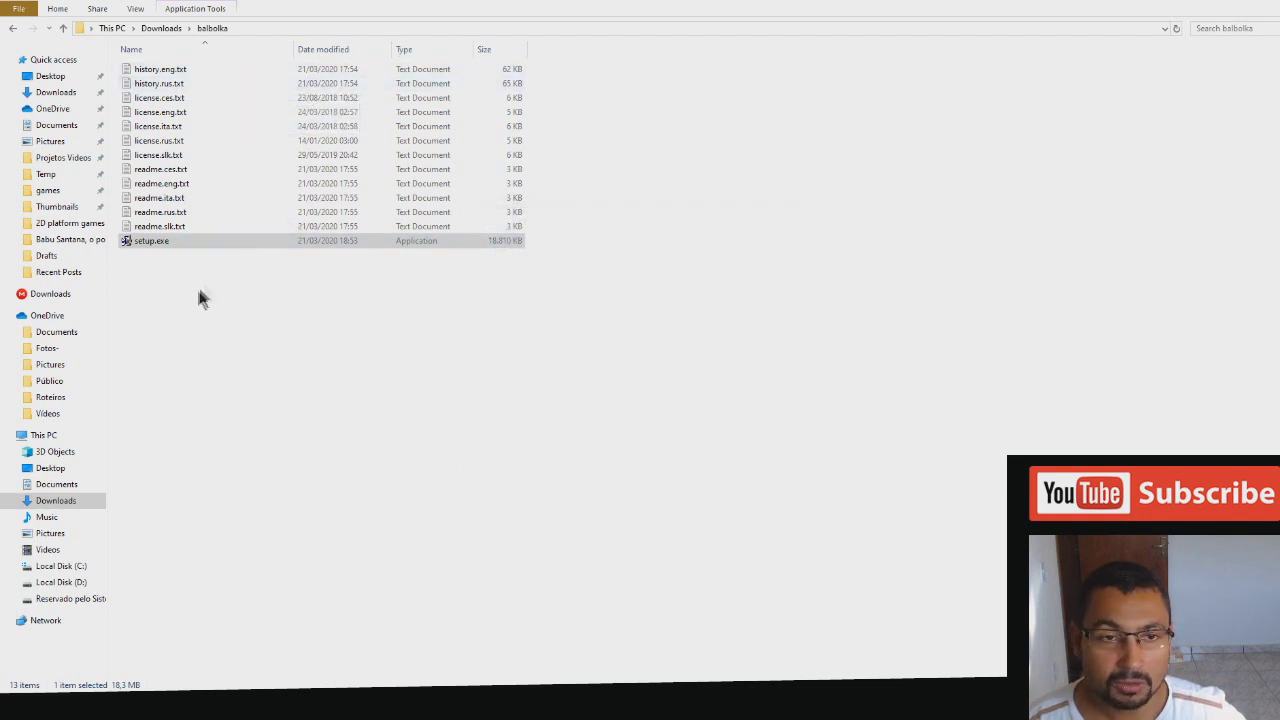
Run Daniel 22Khz MLG voice.exe from the Downloads folder and accept the terms of its license agreement
{"action": "left_click", "coordinate": [55, 92]}
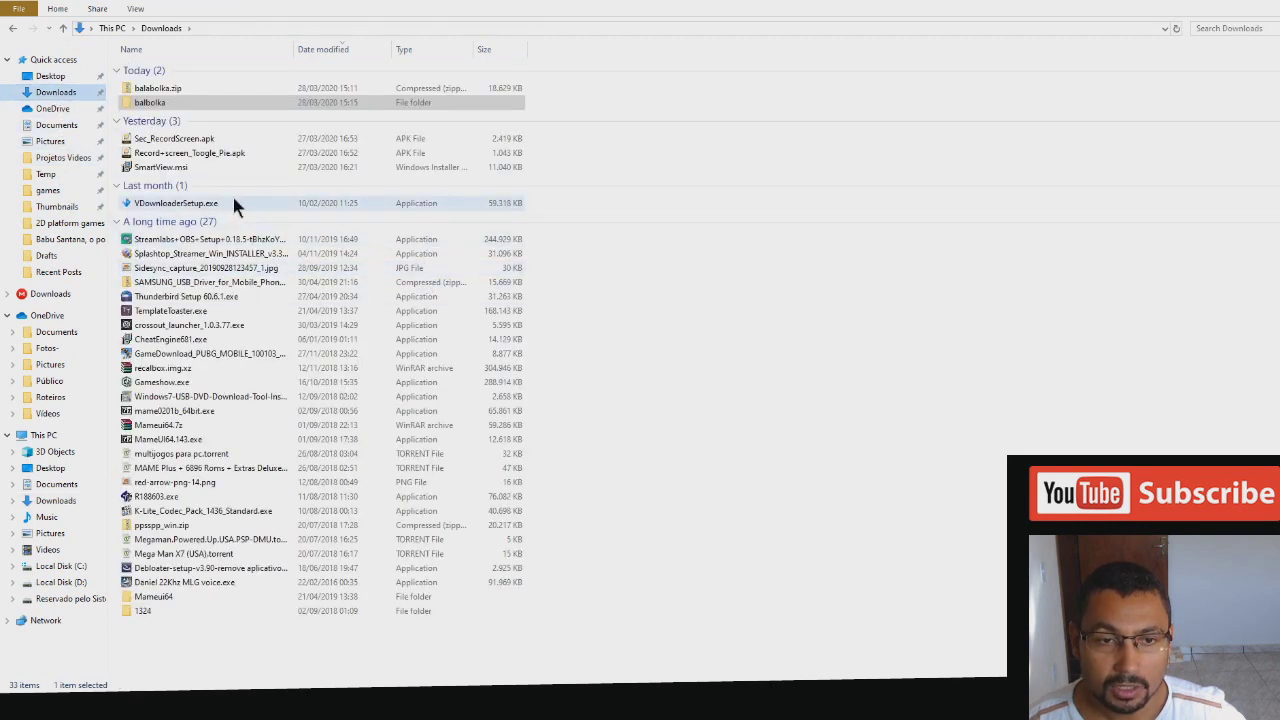
{"action": "left_click", "coordinate": [180, 583]}
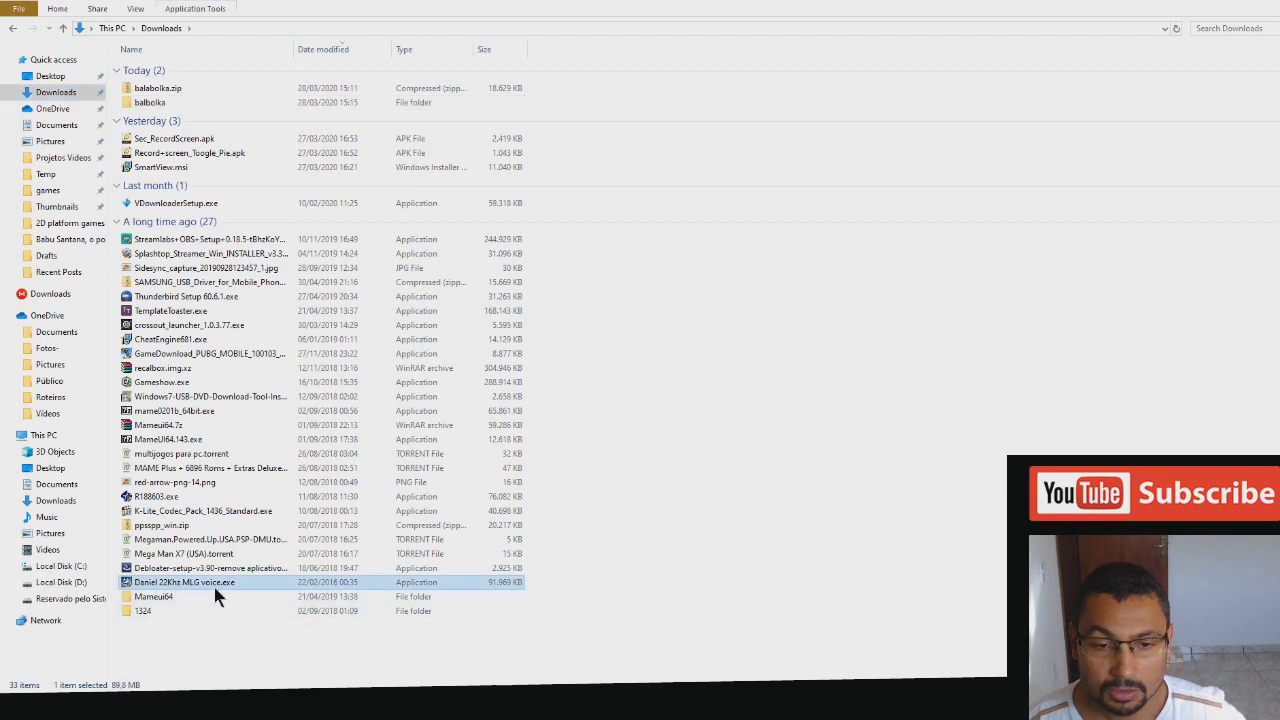
{"action": "right_click", "coordinate": [194, 585]}
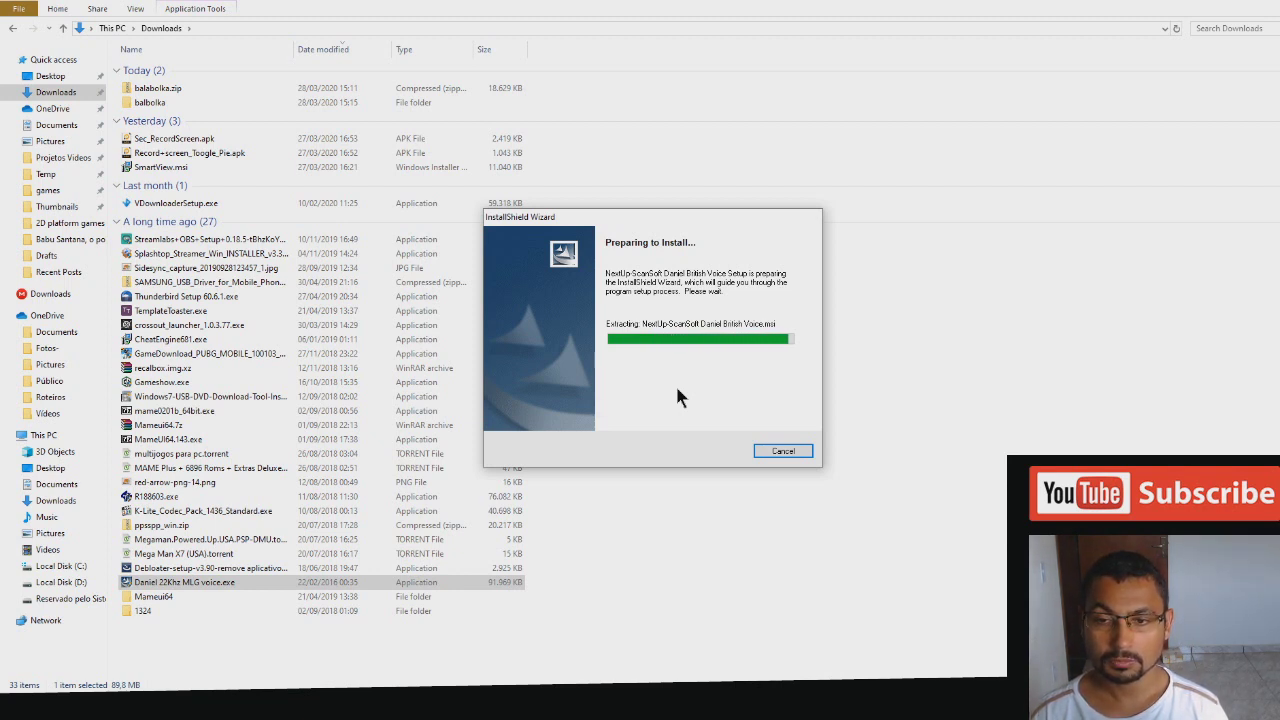
{"action": "left_click", "coordinate": [725, 453]}
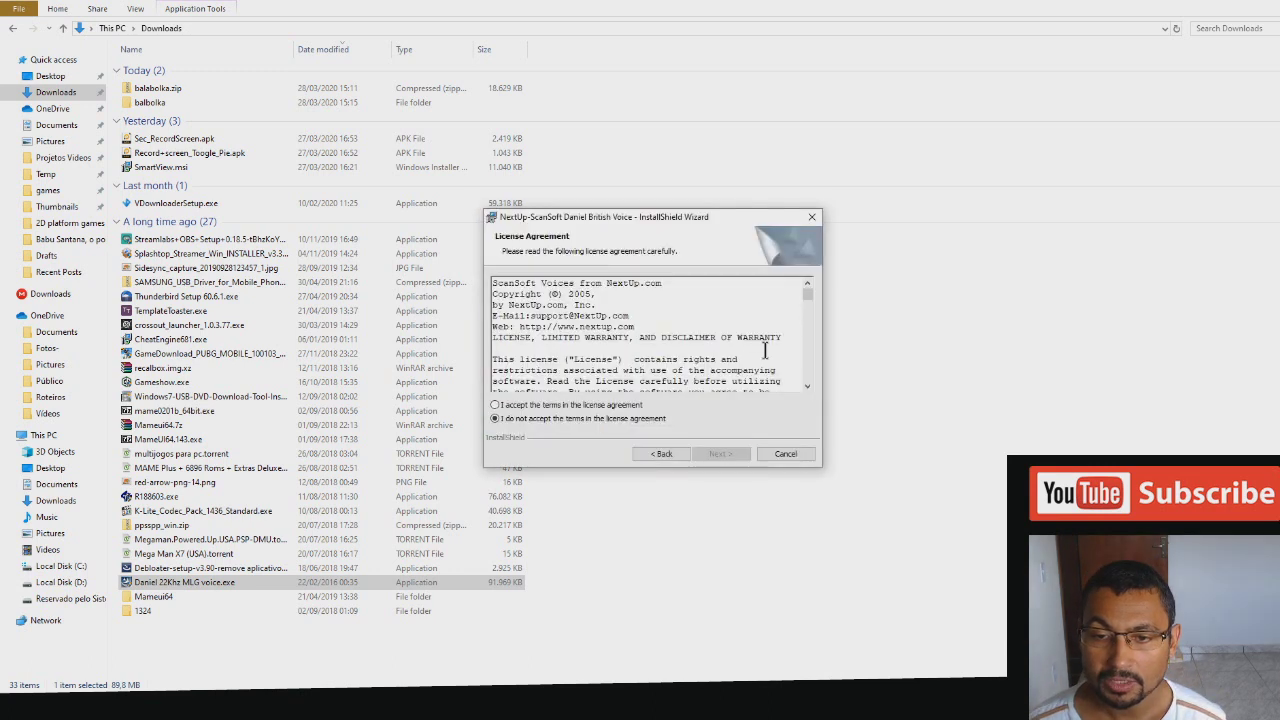
{"action": "left_click", "coordinate": [495, 405]}
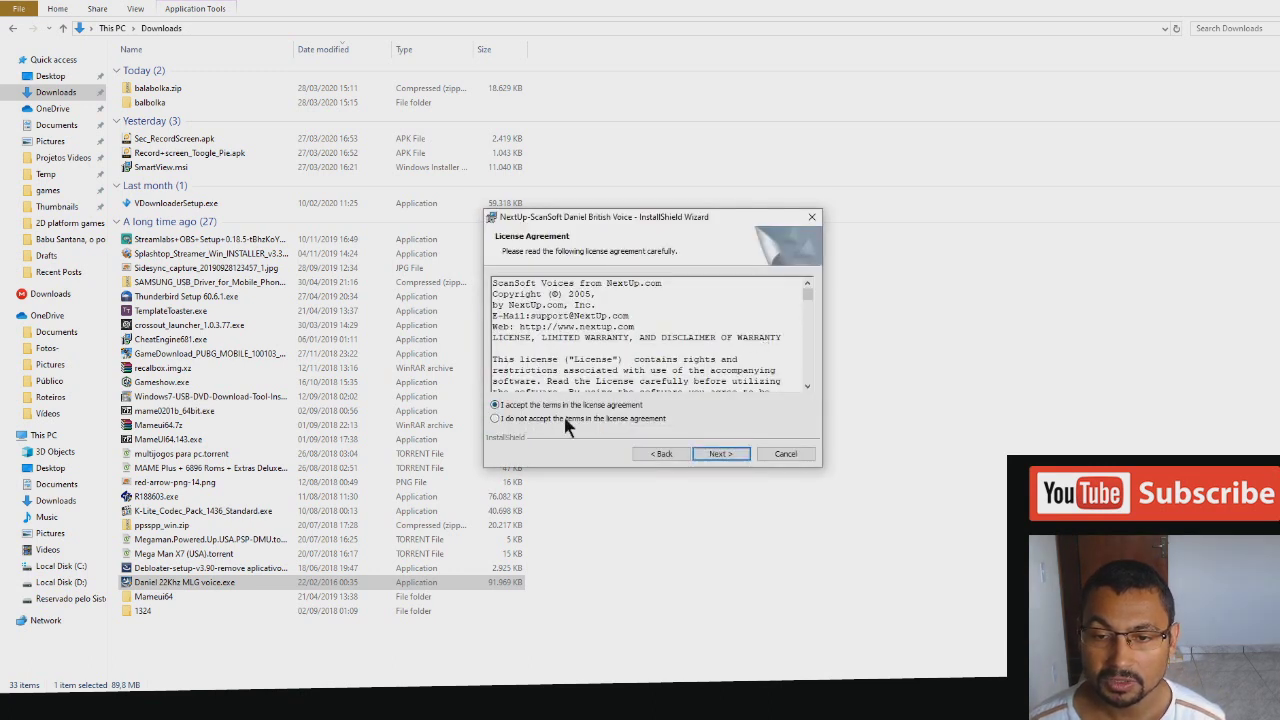
{"action": "left_click", "coordinate": [722, 455]}
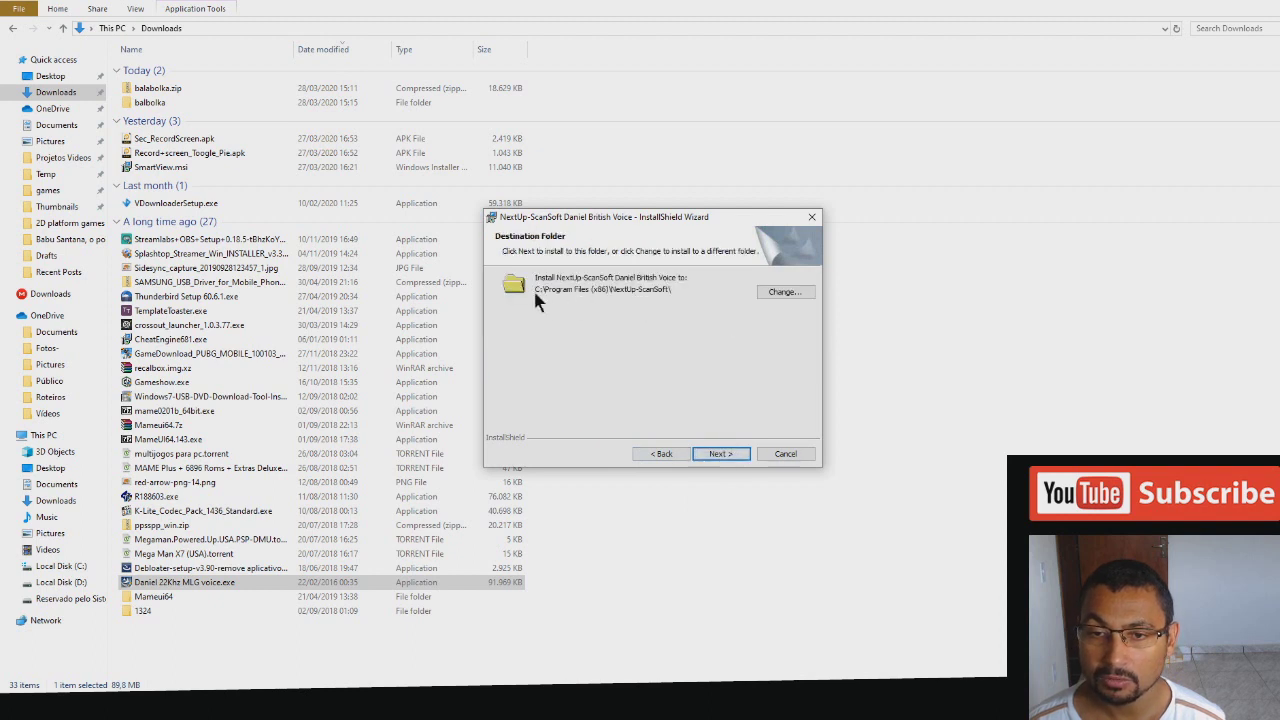
Keep the default destination folder C:\Program Files (x86)\NextUp-ScanSoft\, install the Daniel British voice and finish the setup wizard
{"action": "left_click", "coordinate": [729, 453]}
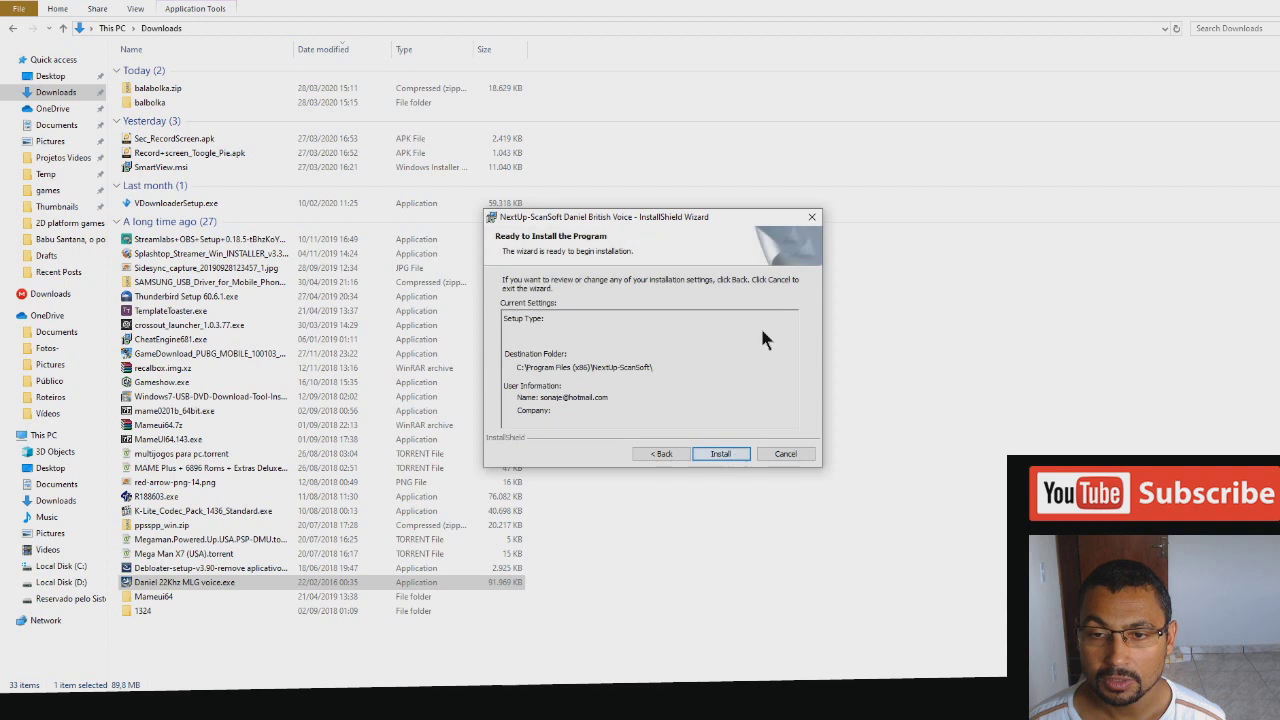
{"action": "left_click", "coordinate": [733, 452]}
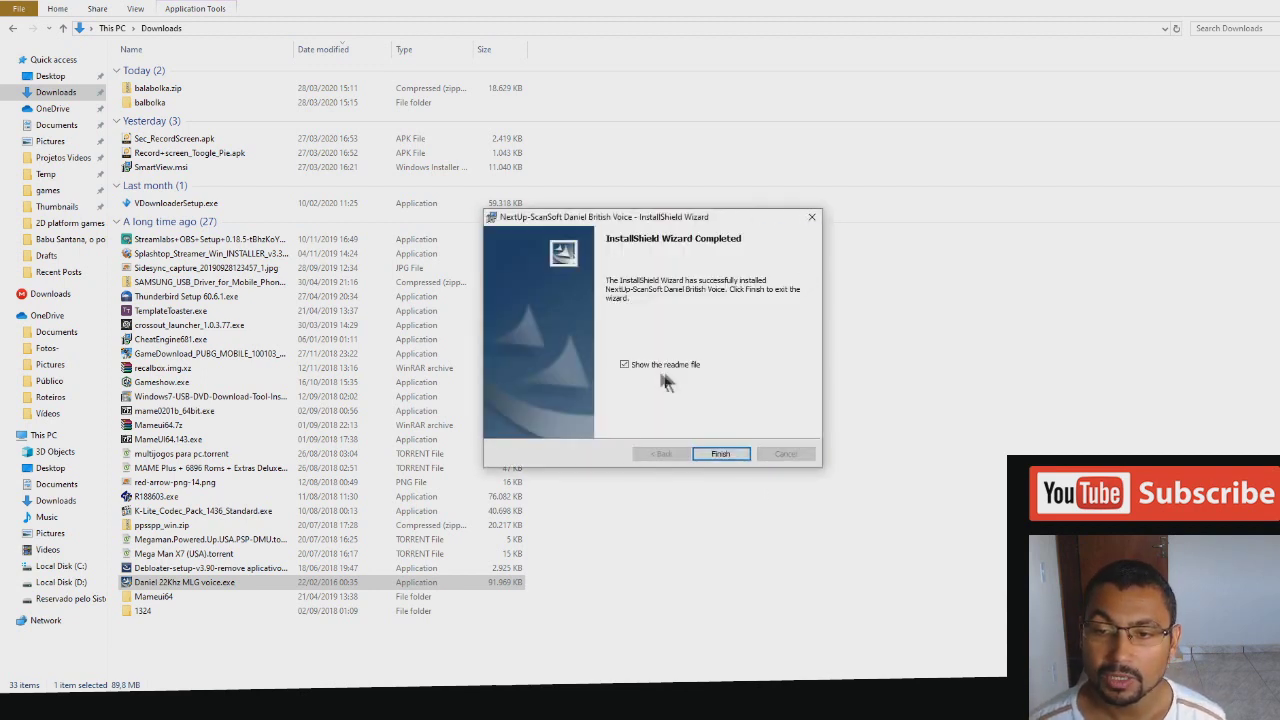
{"action": "left_click", "coordinate": [738, 456]}
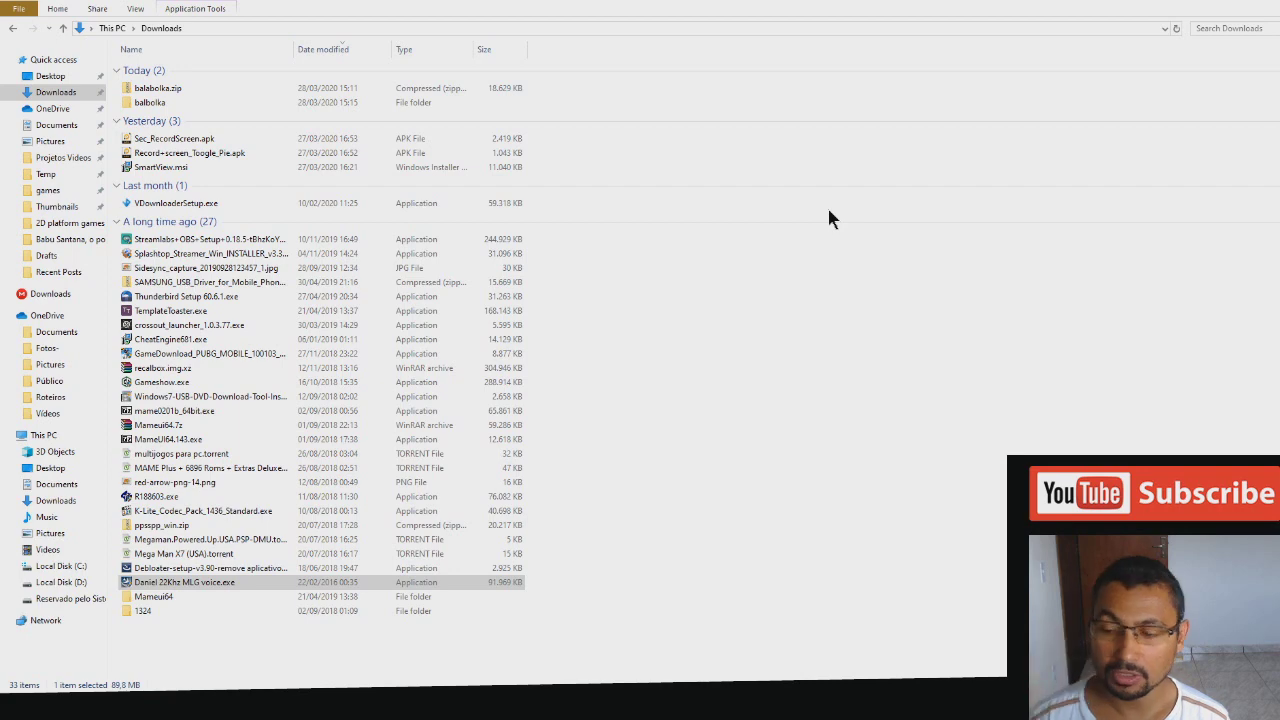
Minimize the open windows covering the desktop and launch Balabolka from its desktop shortcut
{"action": "left_click", "coordinate": [1098, 20]}
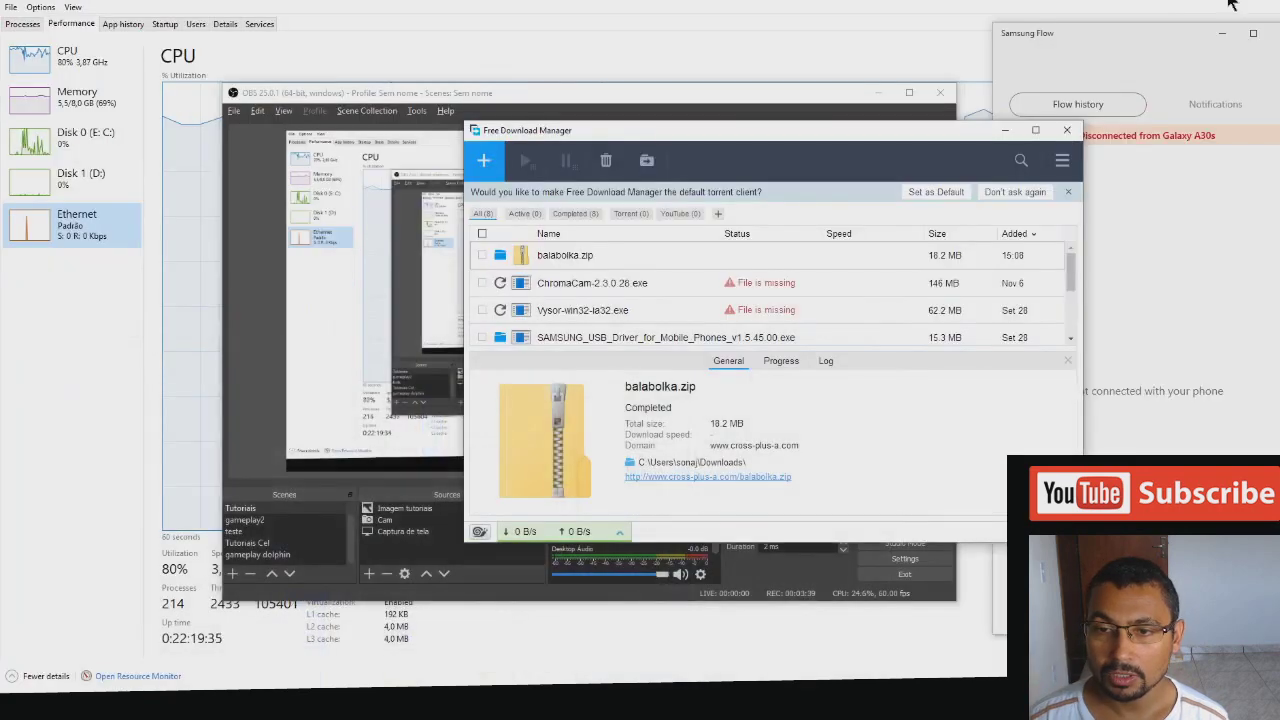
{"action": "left_click", "coordinate": [1003, 131]}
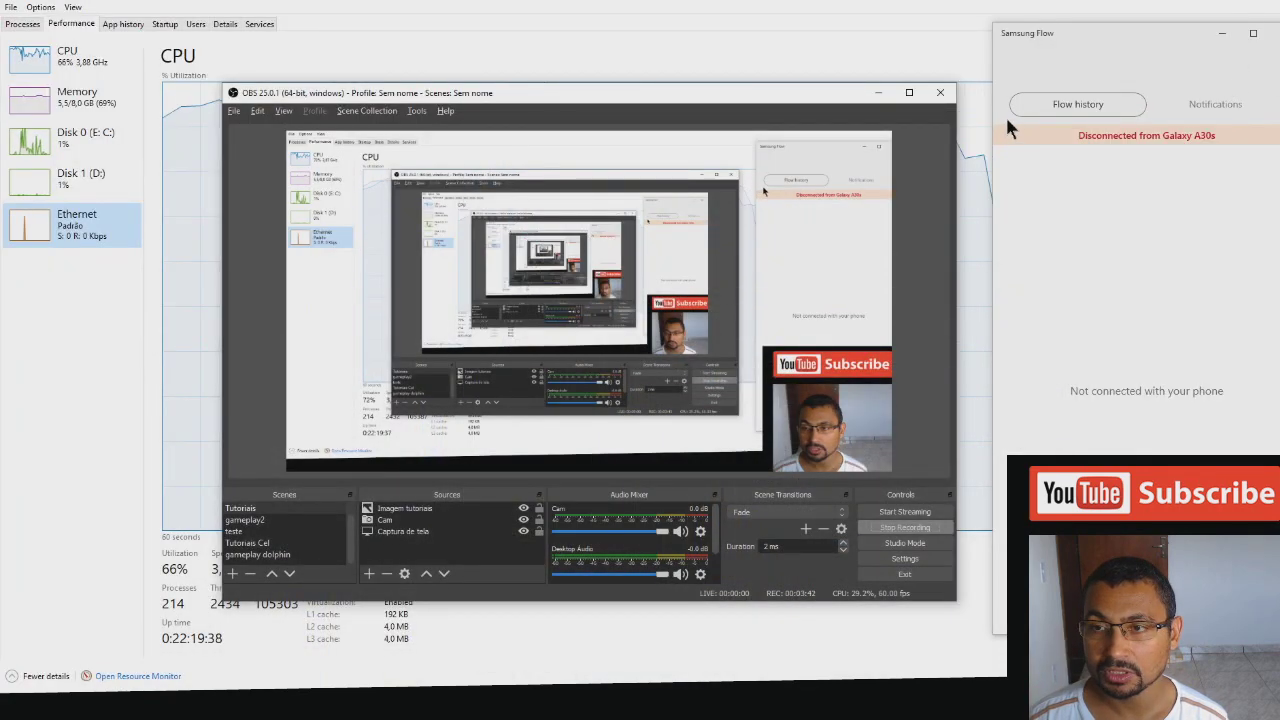
{"action": "left_click", "coordinate": [878, 92]}
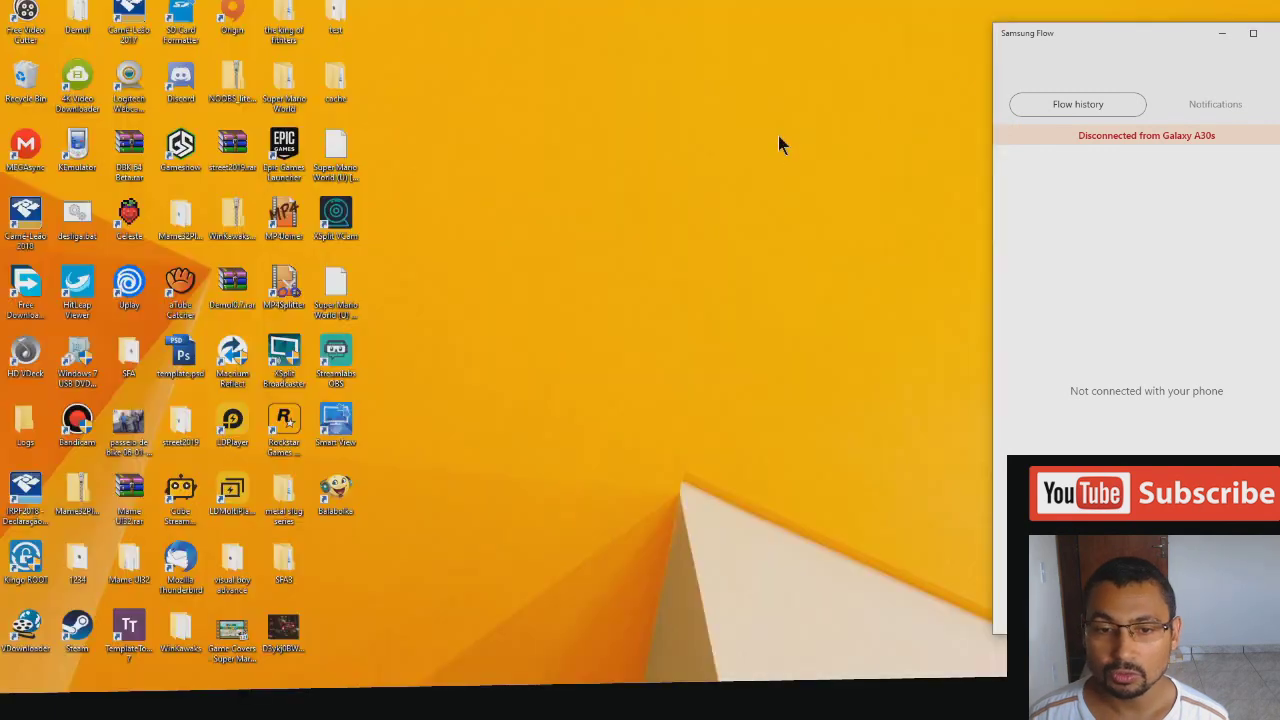
{"action": "left_click", "coordinate": [614, 432]}
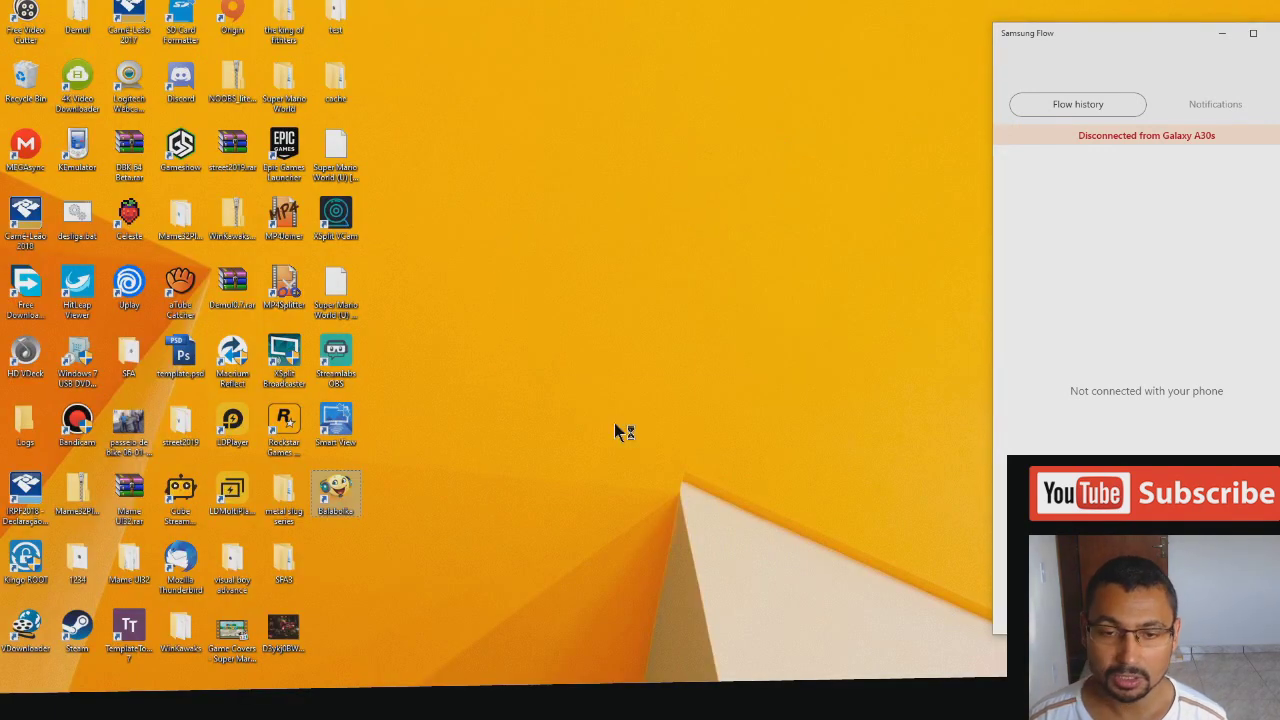
{"action": "key", "text": "super+d"}
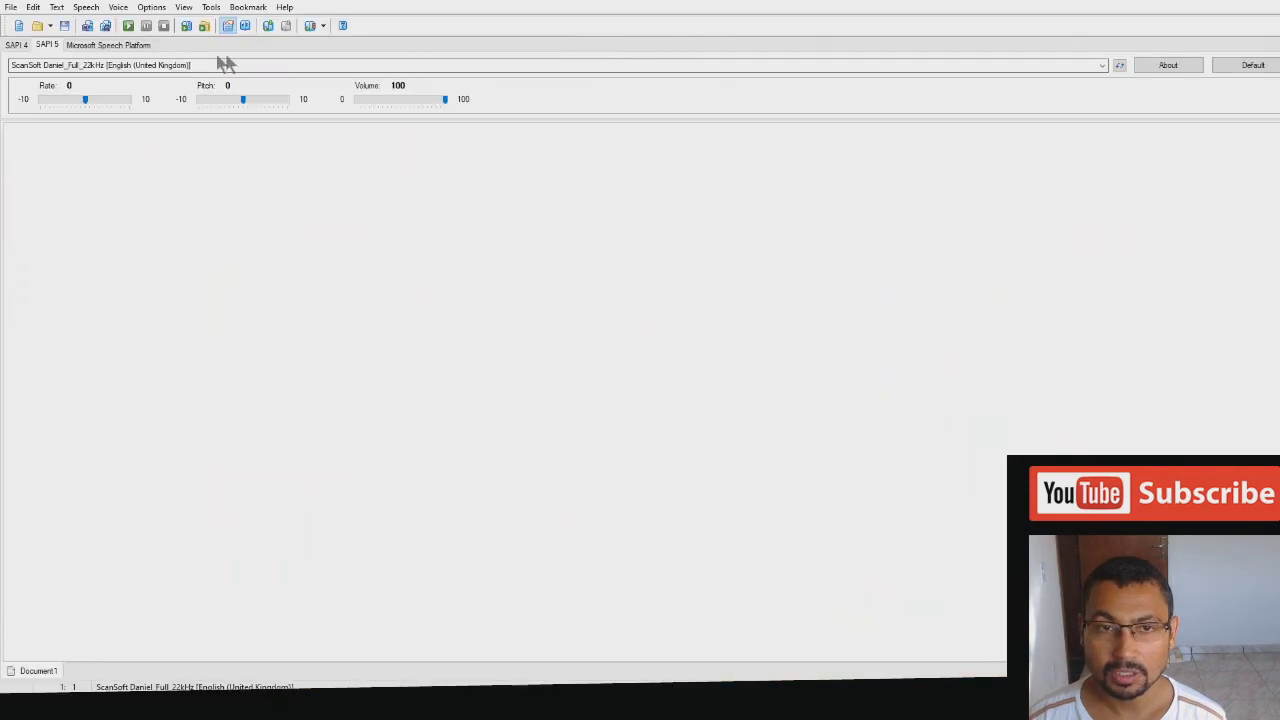
Write "Hello guys, this is a test. I hope it works." and read it aloud with the ScanSoft Daniel_Full_22kHz [English (United Kingdom)] voice
{"action": "left_click", "coordinate": [225, 68]}
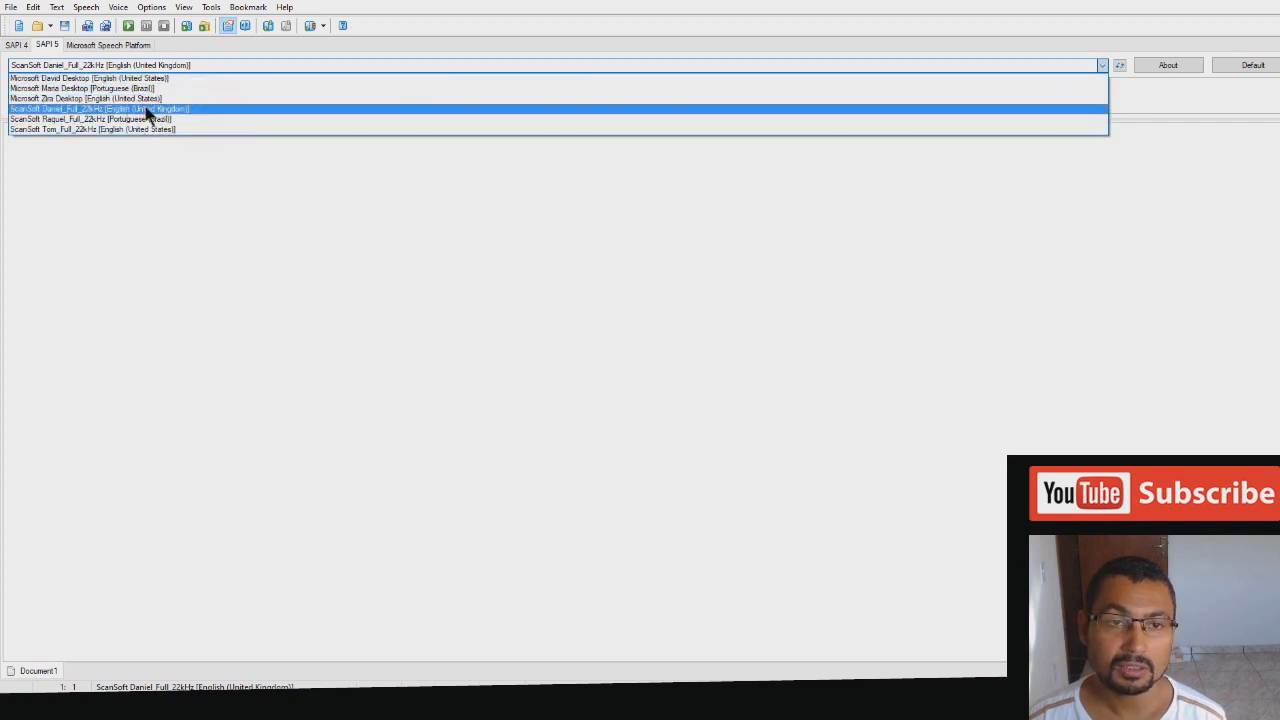
{"action": "left_click", "coordinate": [172, 110]}
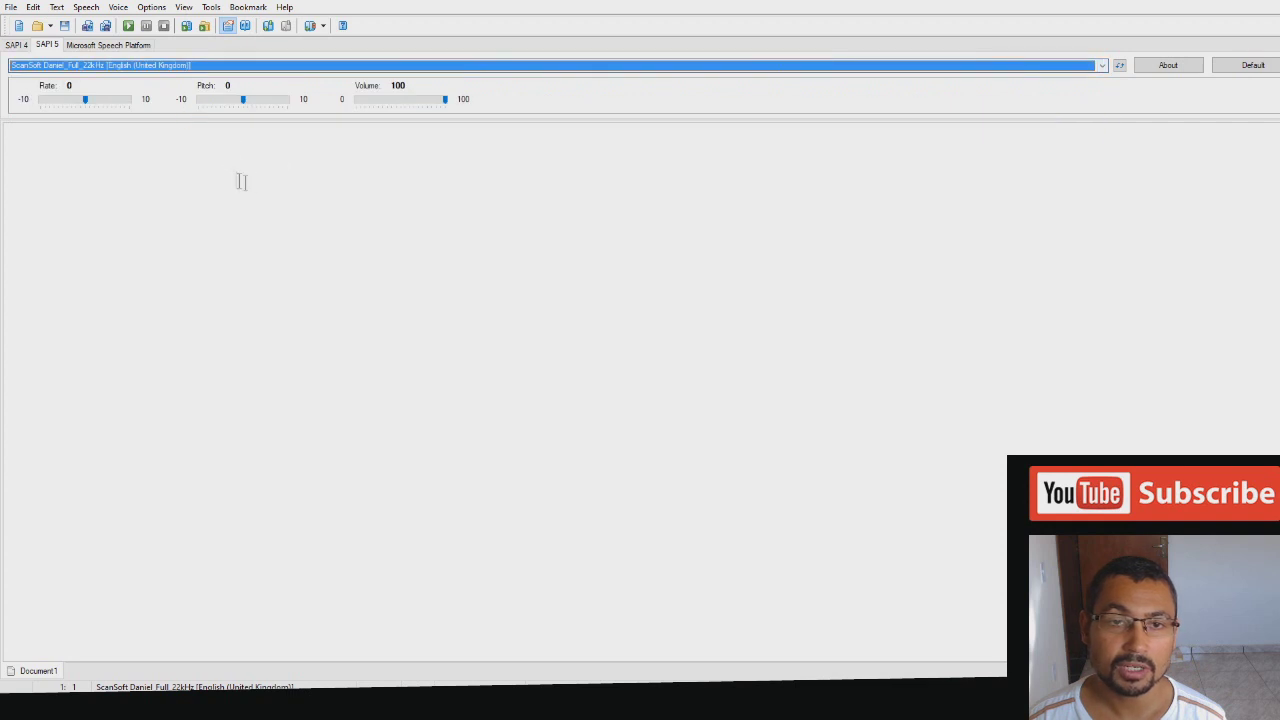
{"action": "left_click", "coordinate": [160, 147]}
{"action": "type", "text": "Hello"}
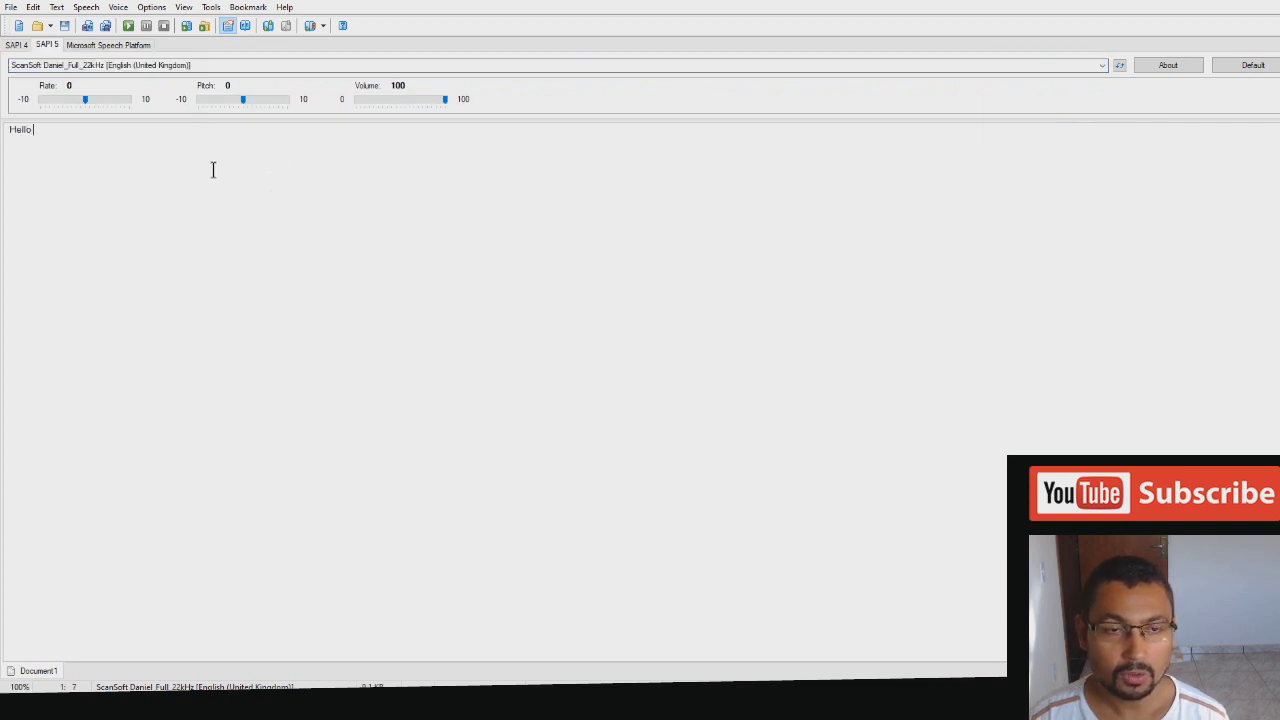
{"action": "type", "text": " guys, this is a test. I hop"}
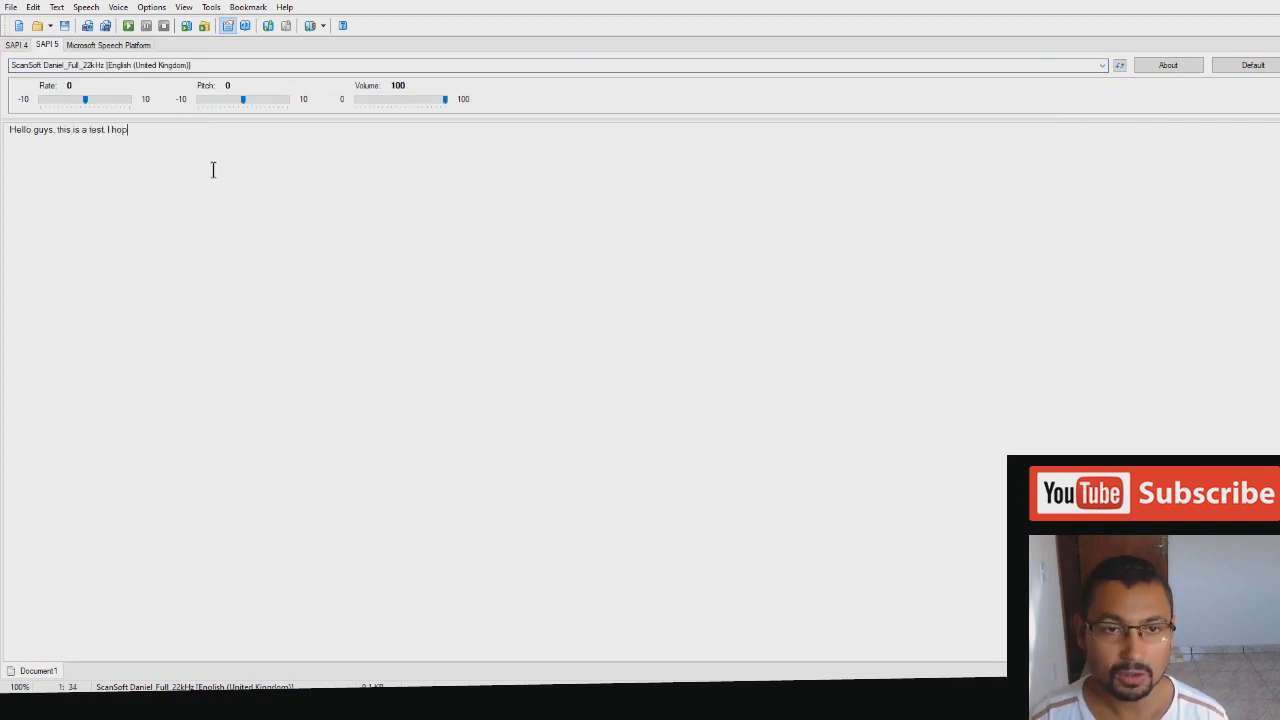
{"action": "type", "text": "e it works."}
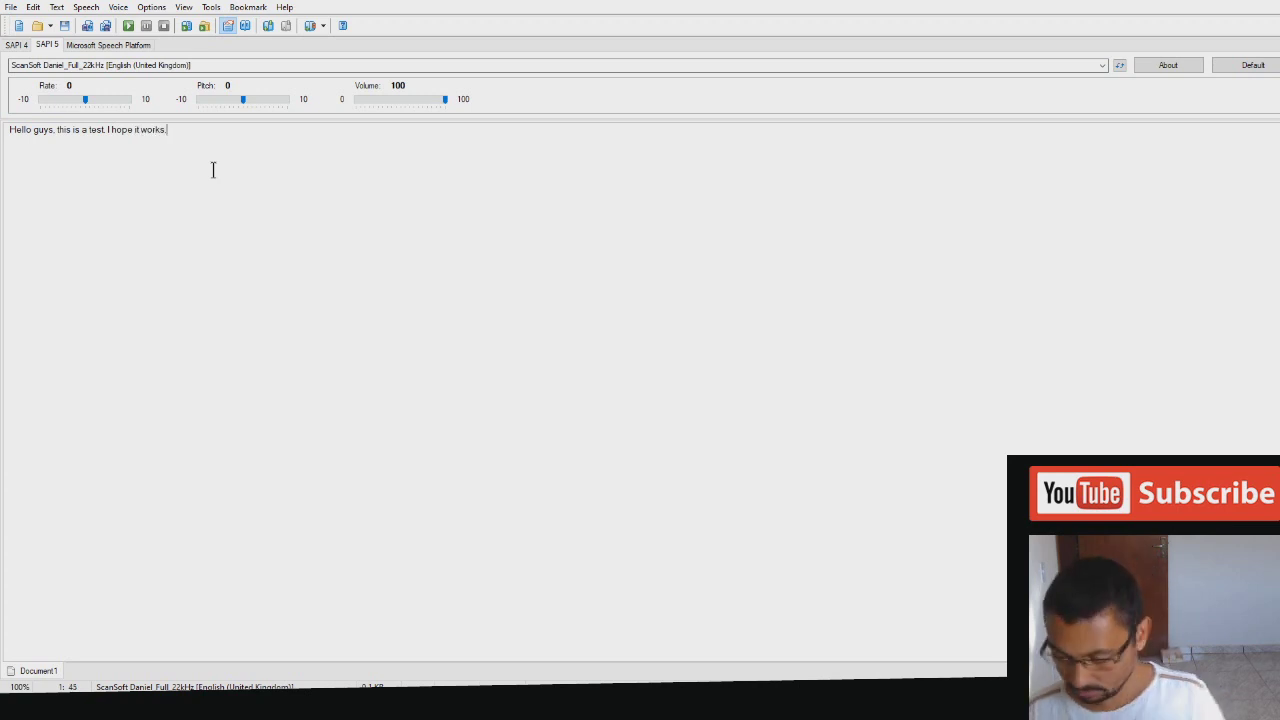
{"action": "left_click", "coordinate": [128, 27]}
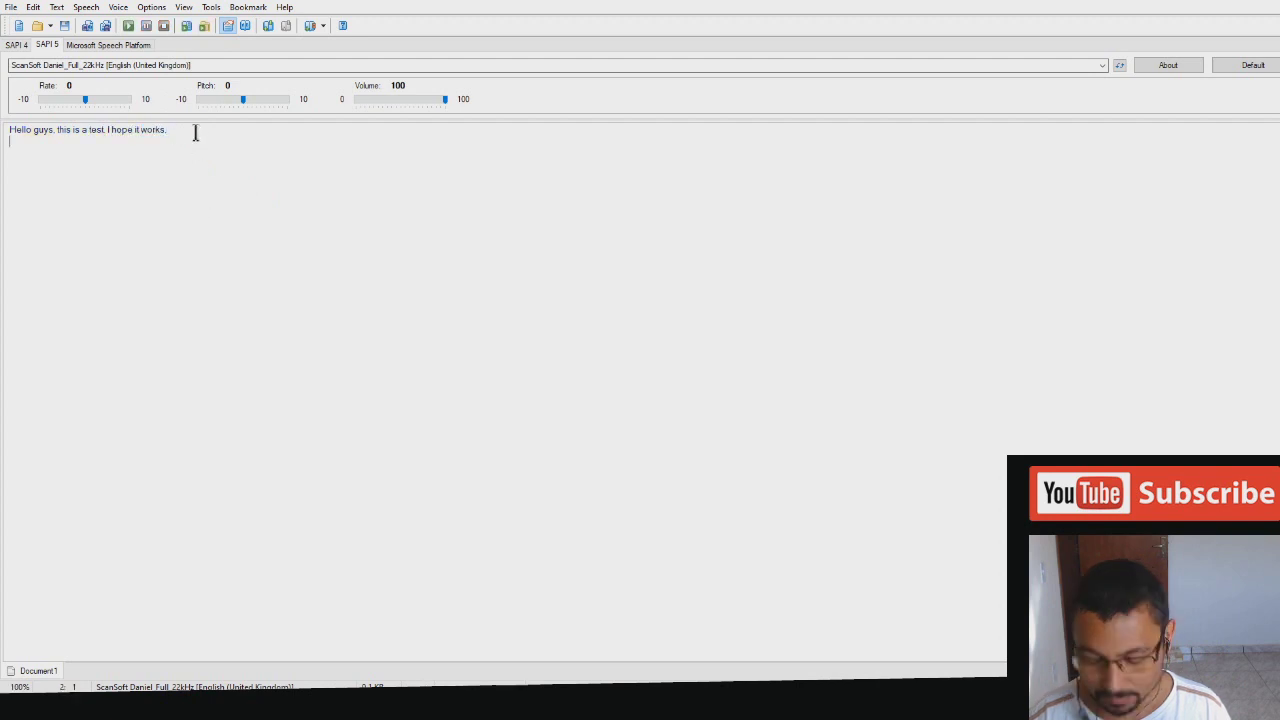
Add the line "As you can see, it worked fine, so that is it, I hope you enjoy this video. Any question let me know in the comments."
{"action": "type", "text": "As you can see, it worked "}
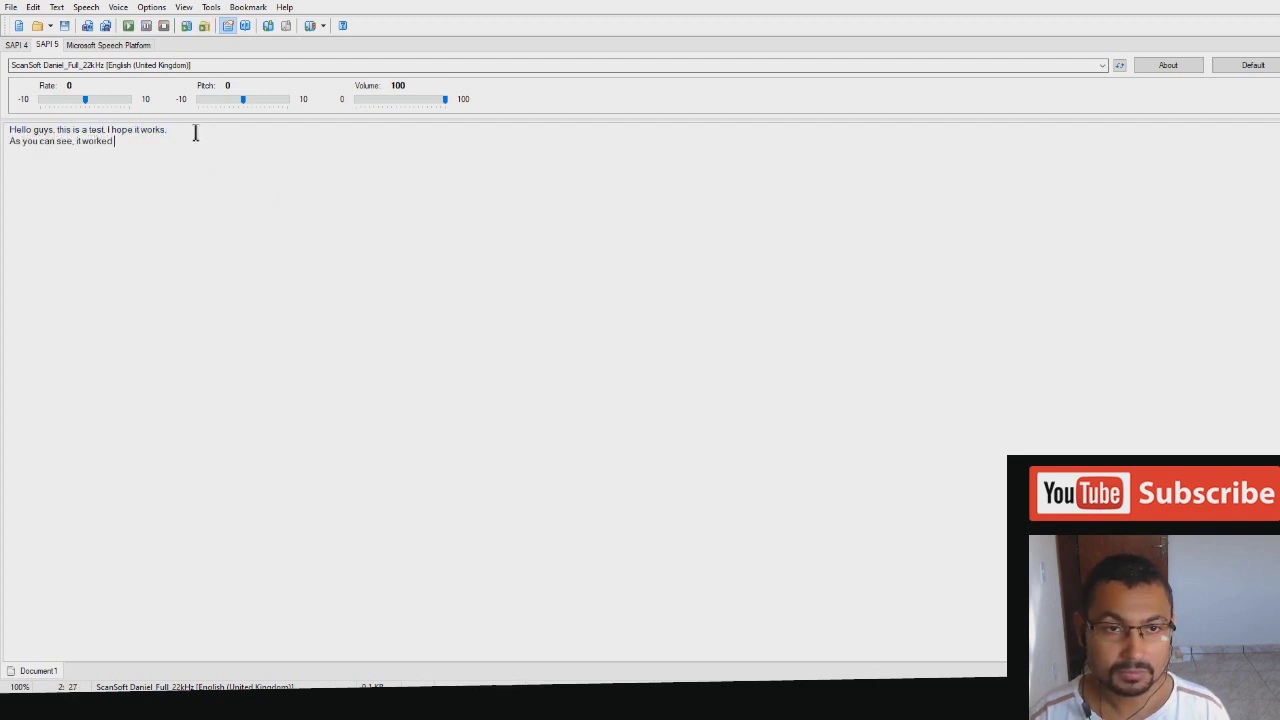
{"action": "type", "text": "fine. so that is it,"}
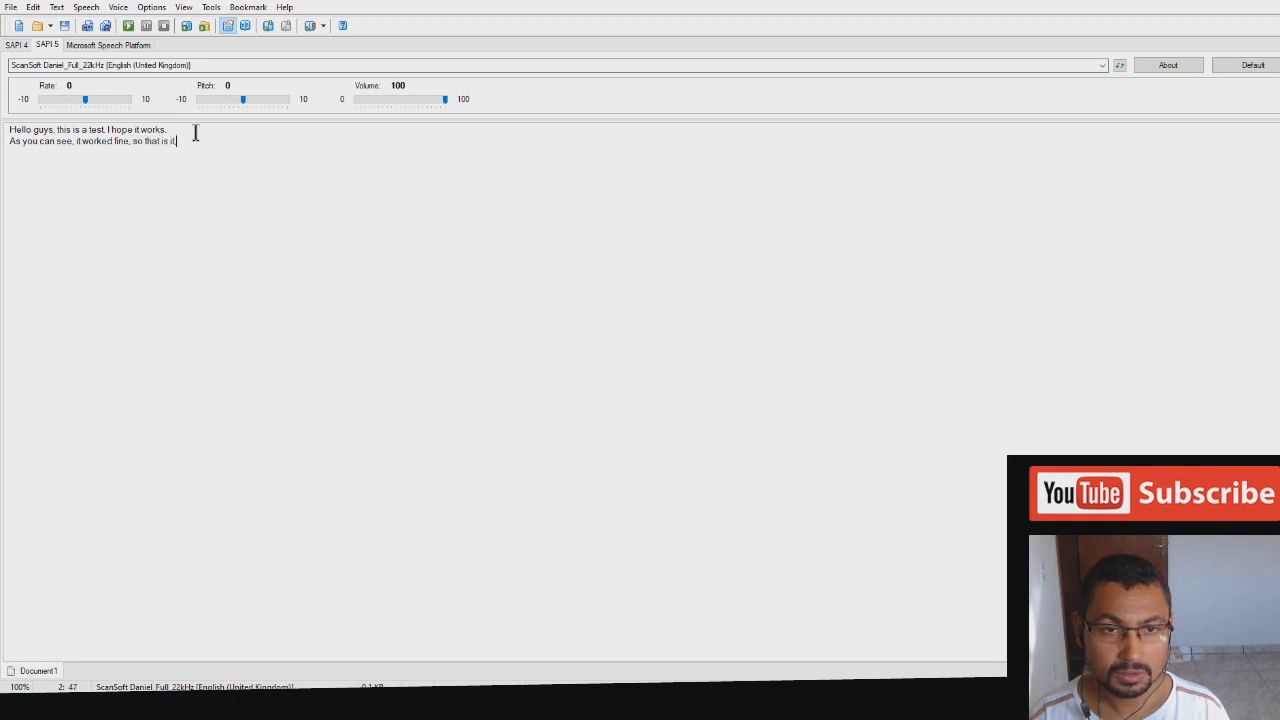
{"action": "type", "text": " I hope you enjoy this video. A"}
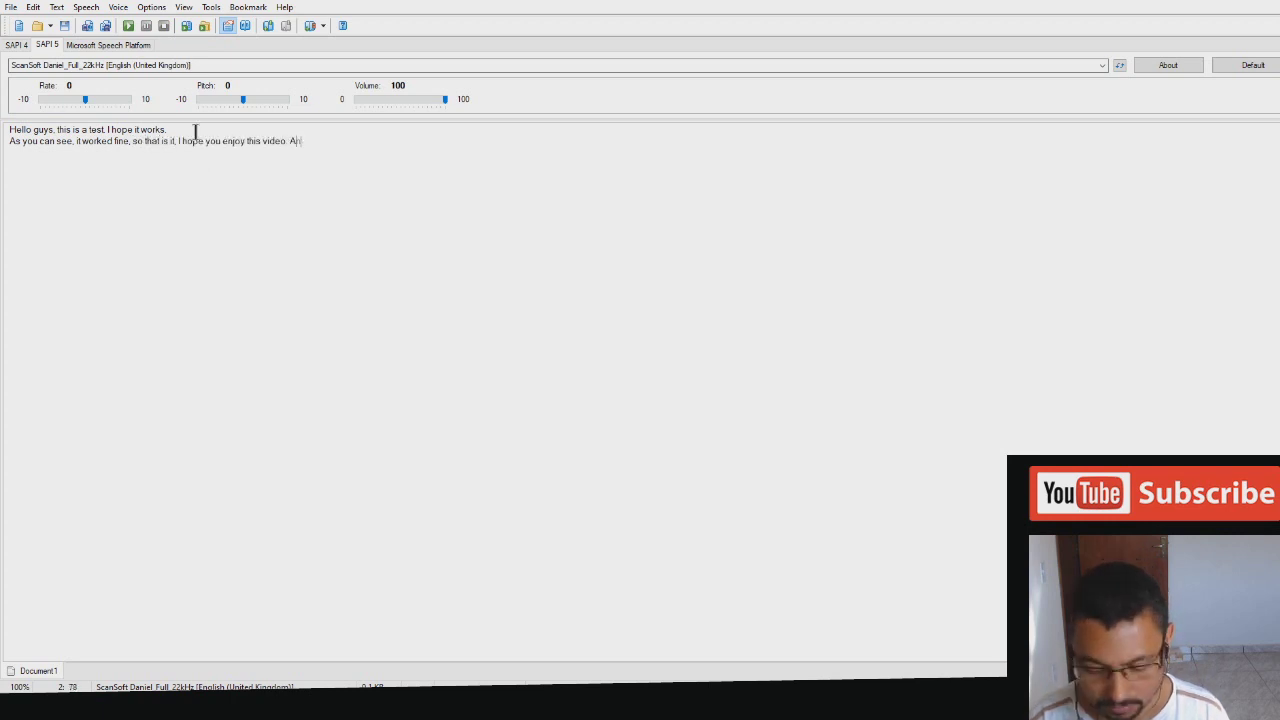
{"action": "type", "text": "ny question let me know in the comments. "}
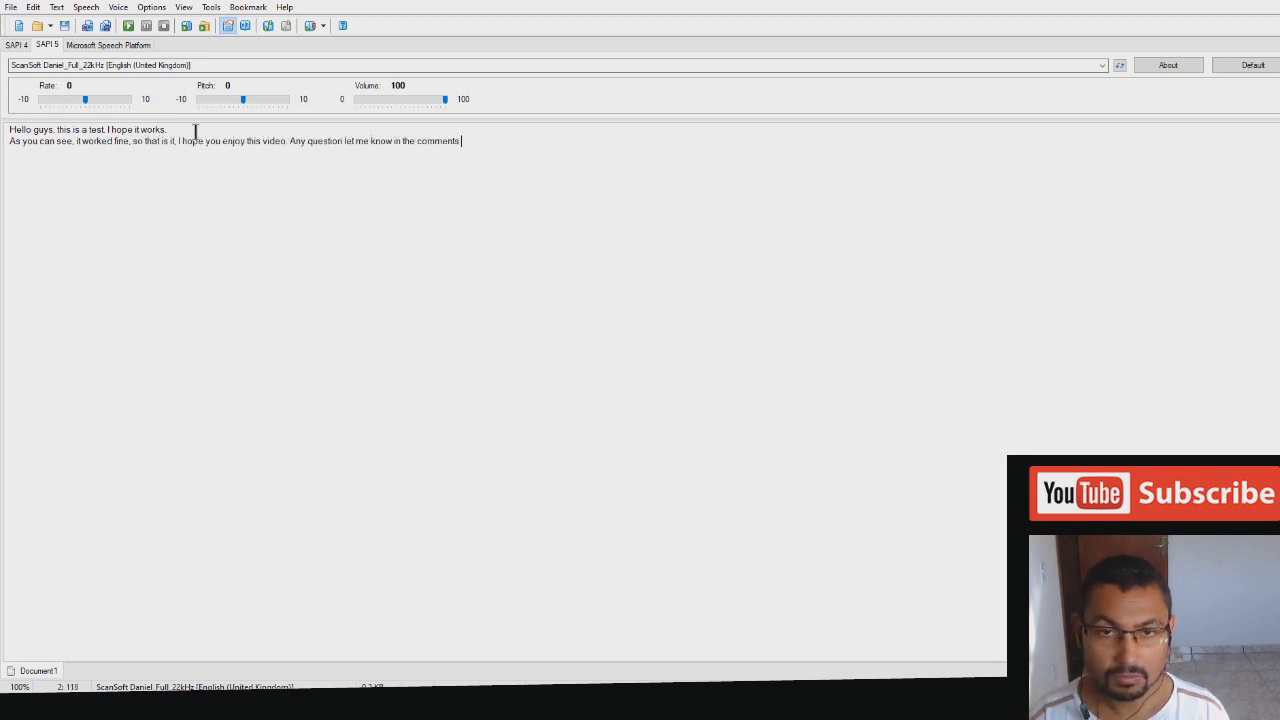
Add the closing lines "'Til the next video." and "Thank you!" below the text and have the document read aloud
{"action": "type", "text": "'Til the next video"}
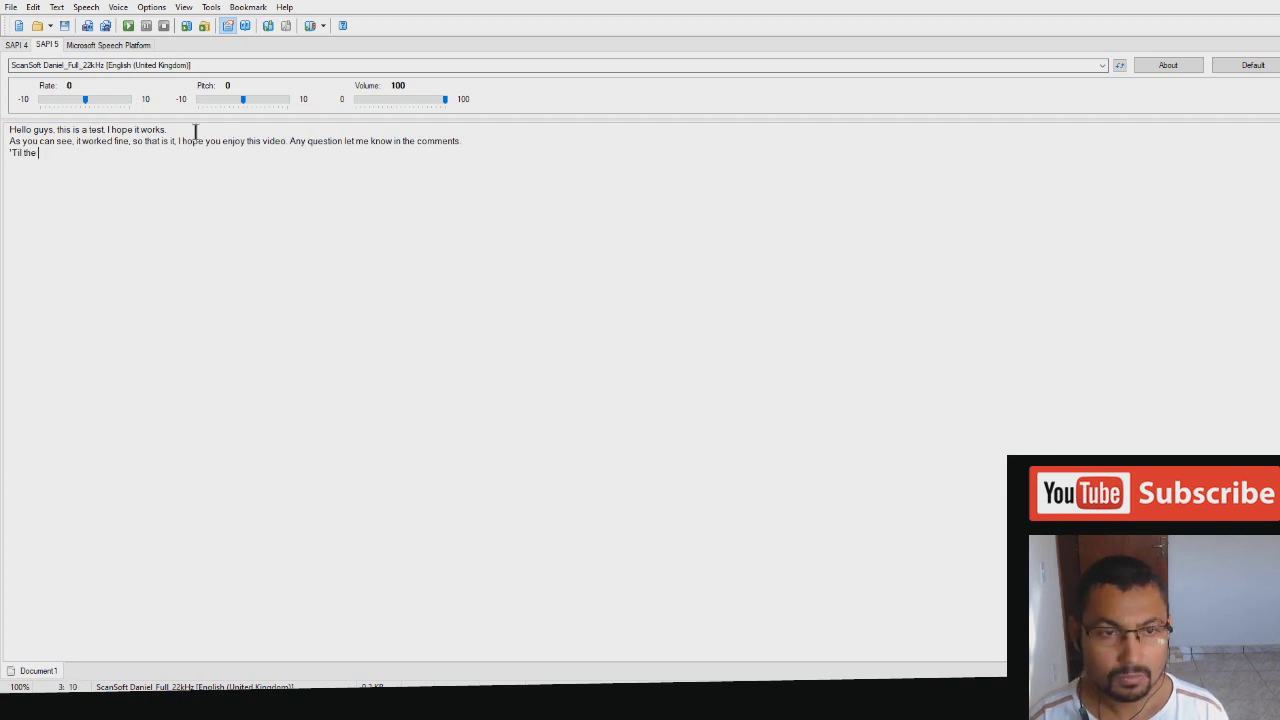
{"action": "key", "text": "Return"}
{"action": "type", "text": "Thank you!"}
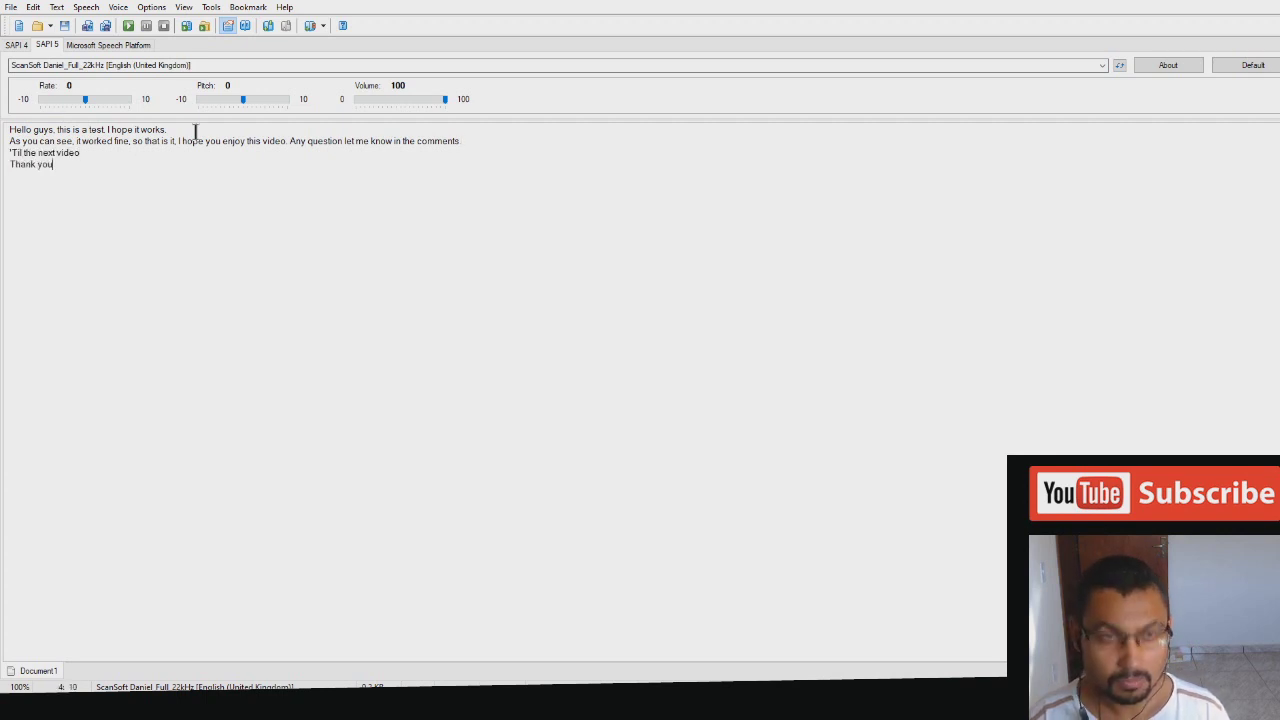
{"action": "left_click", "coordinate": [128, 25]}
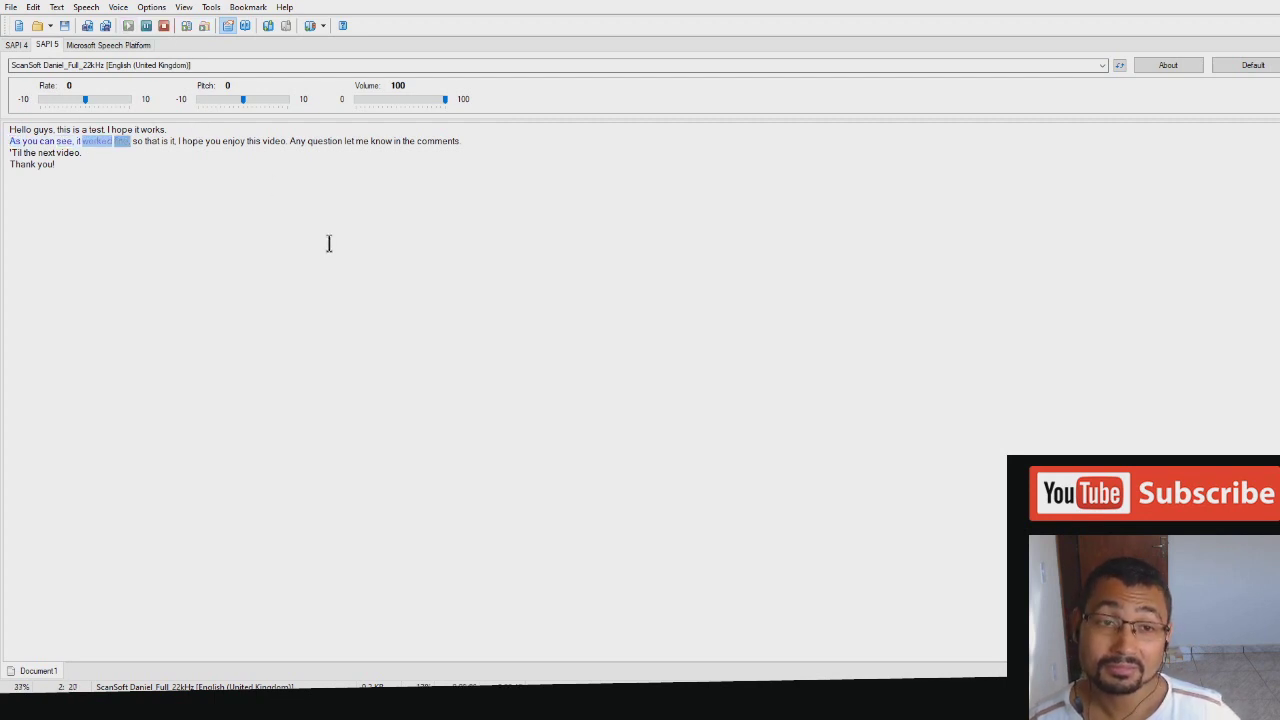